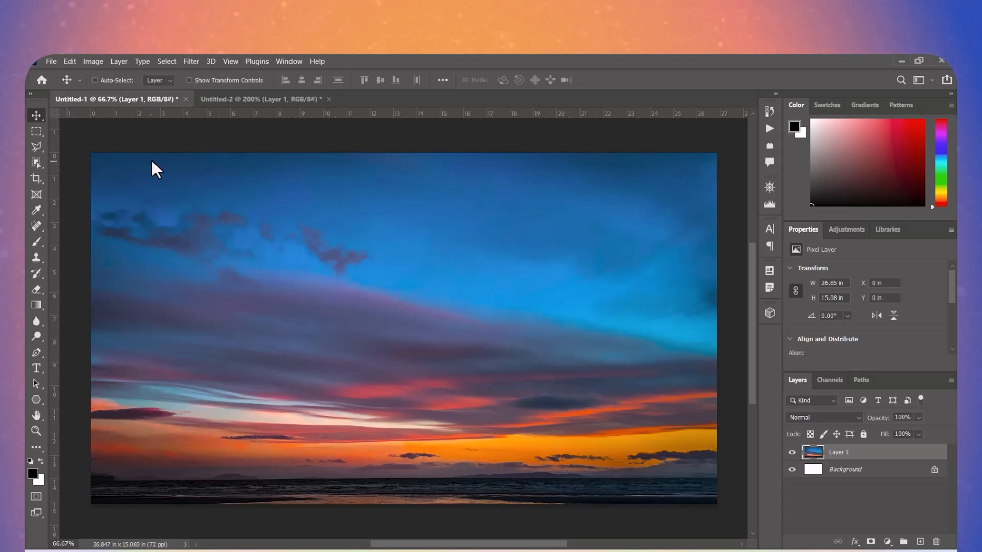
- Add an empty layer above Layer 1, and duplicate the document as Untitled-1 copy before returning to Untitled-1
key(ctrl+shift+alt+n)
click(93, 60)
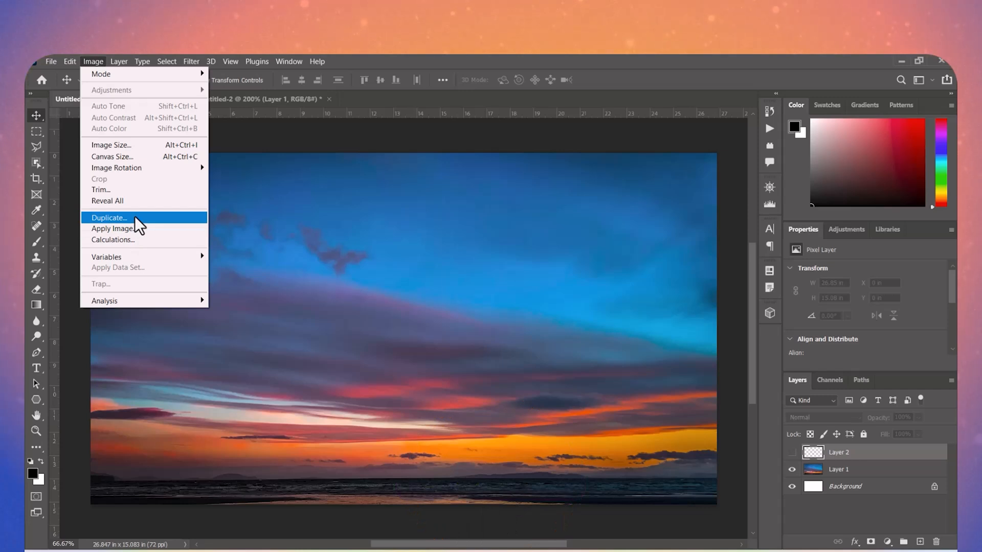
click(134, 216)
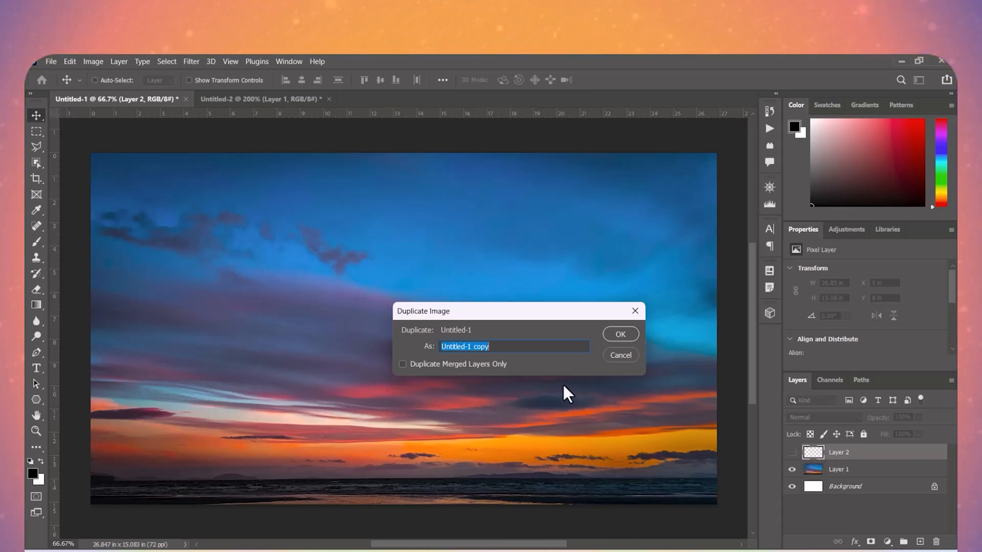
click(620, 335)
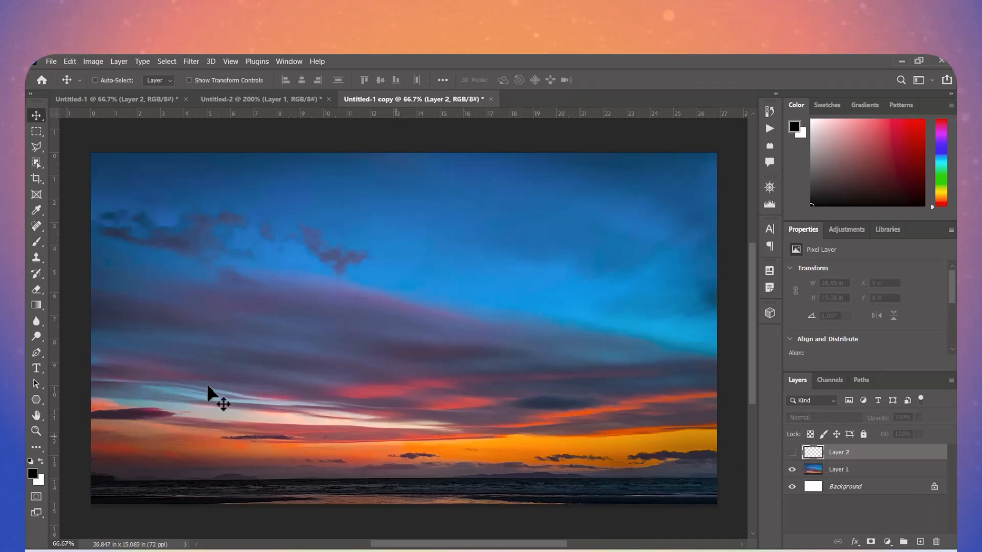
click(105, 97)
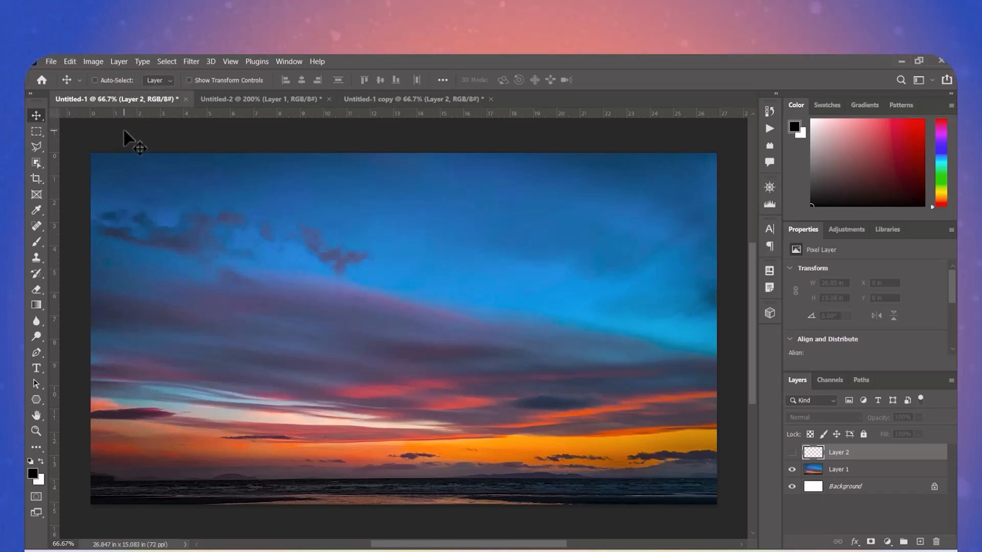
click(95, 60)
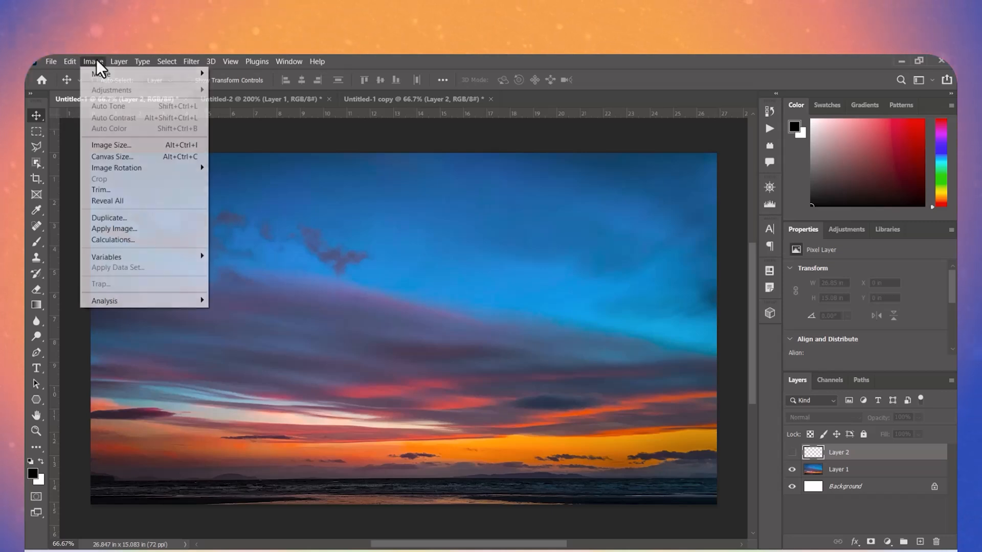
click(109, 217)
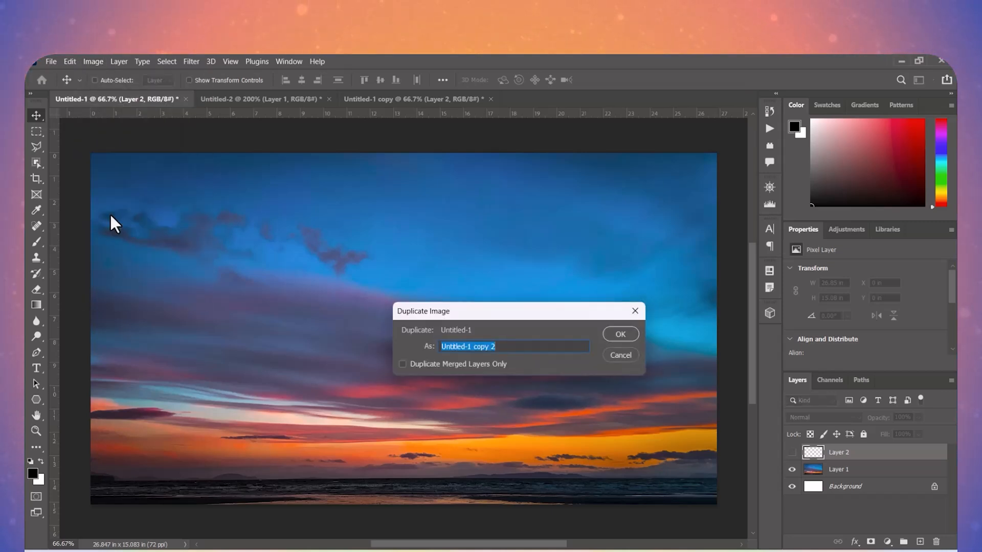
click(421, 364)
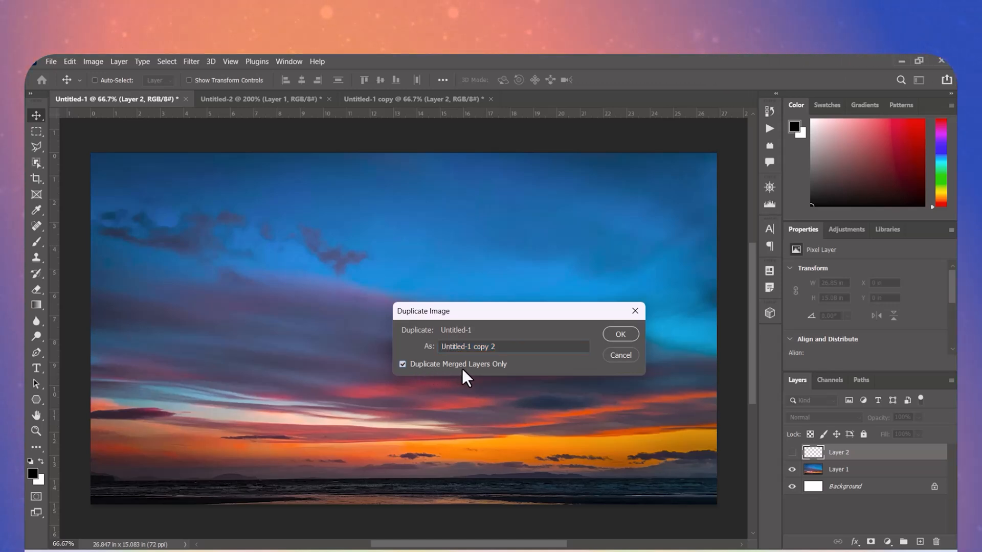
click(621, 356)
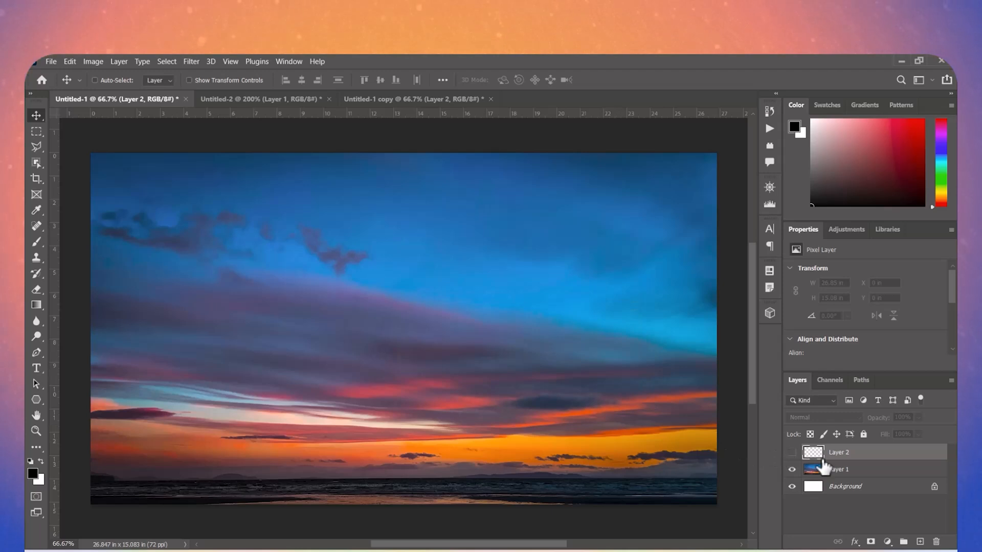
- Select Layer 1 and duplicate Untitled-1 as Untitled-1 copy 2, with only the merged layers
click(844, 473)
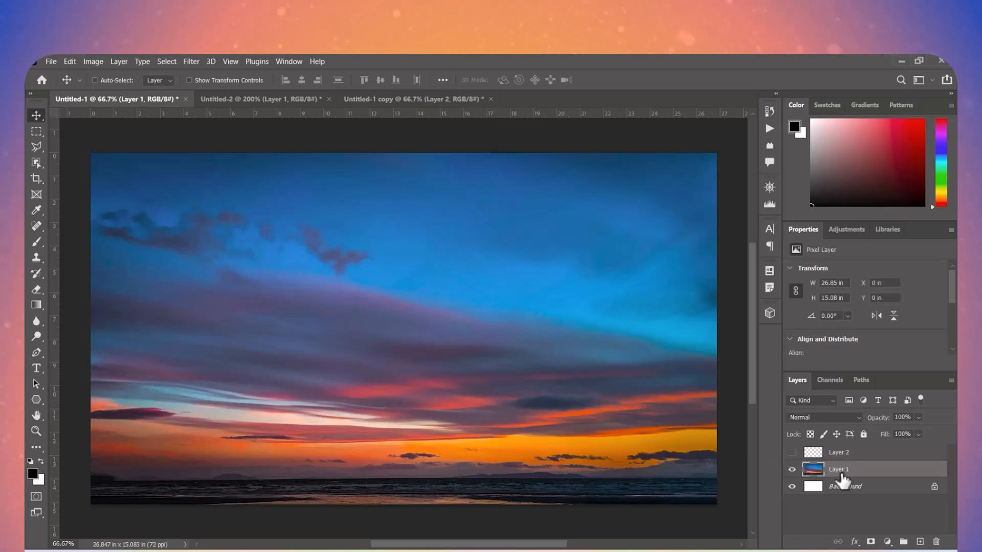
click(95, 61)
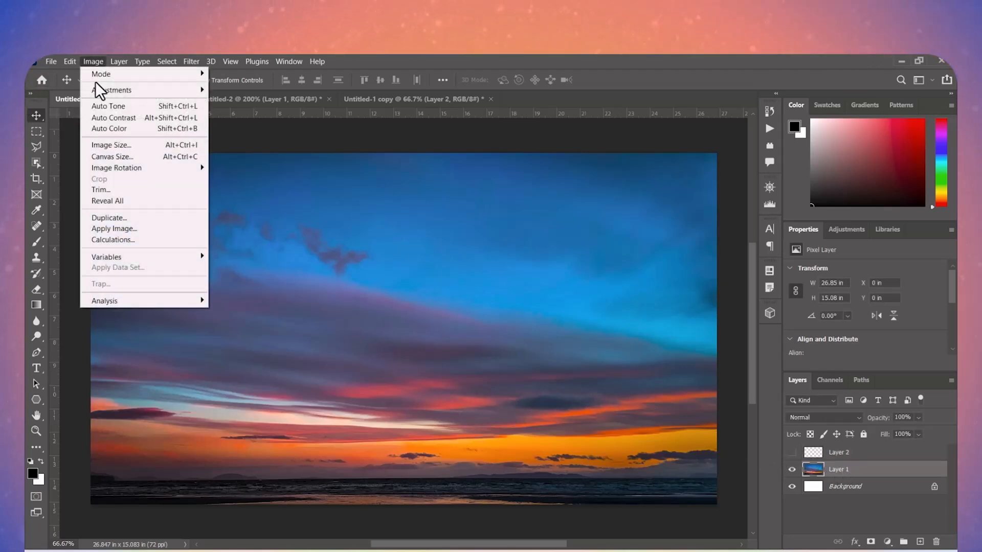
click(112, 215)
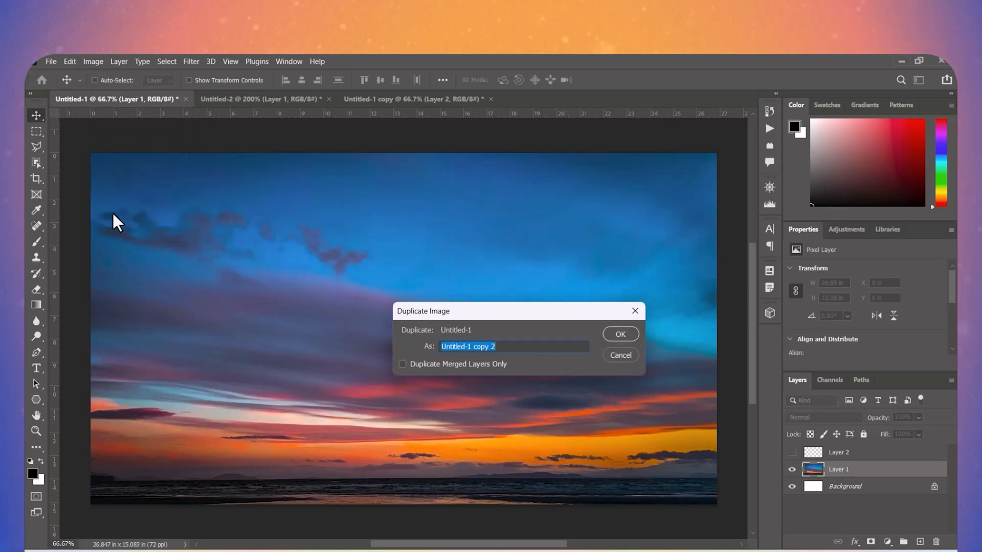
click(423, 366)
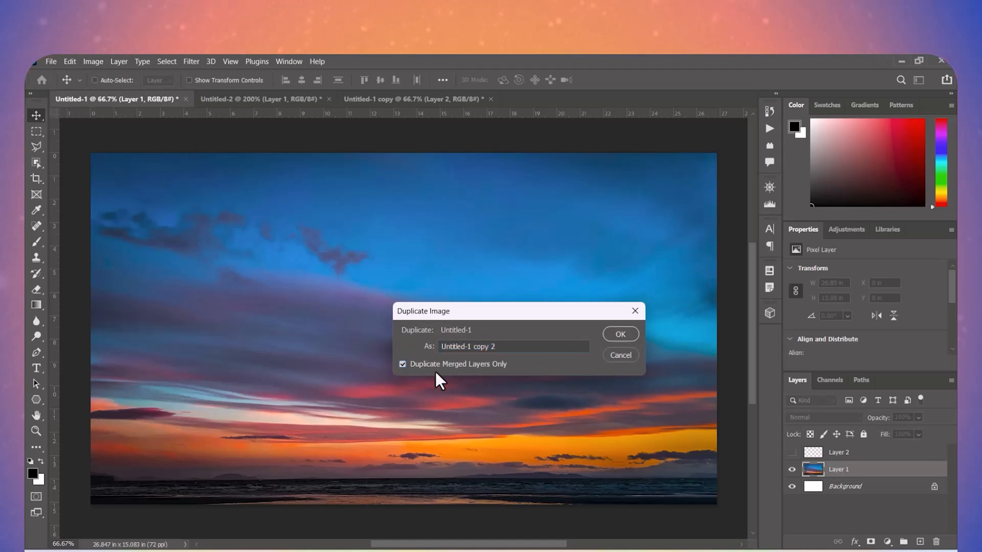
click(609, 337)
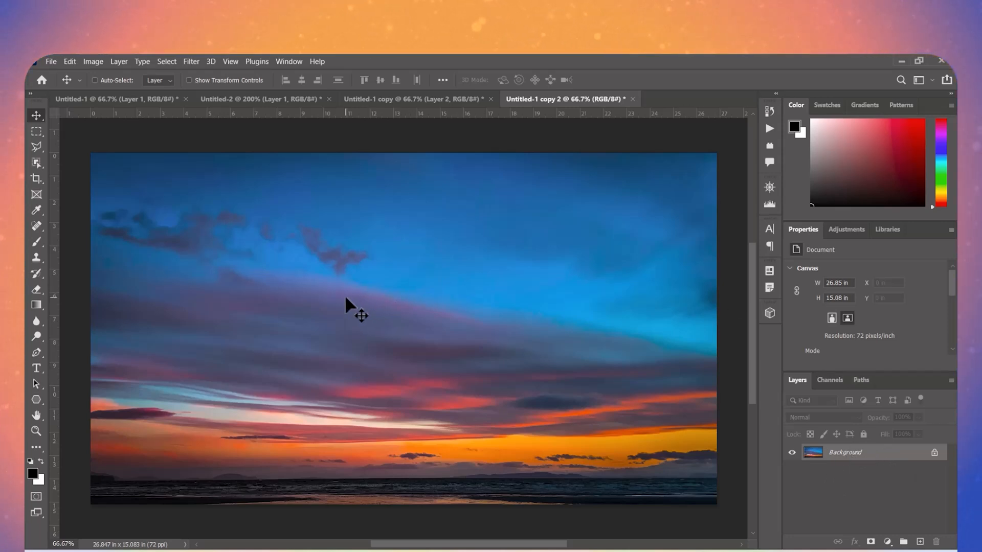
click(99, 64)
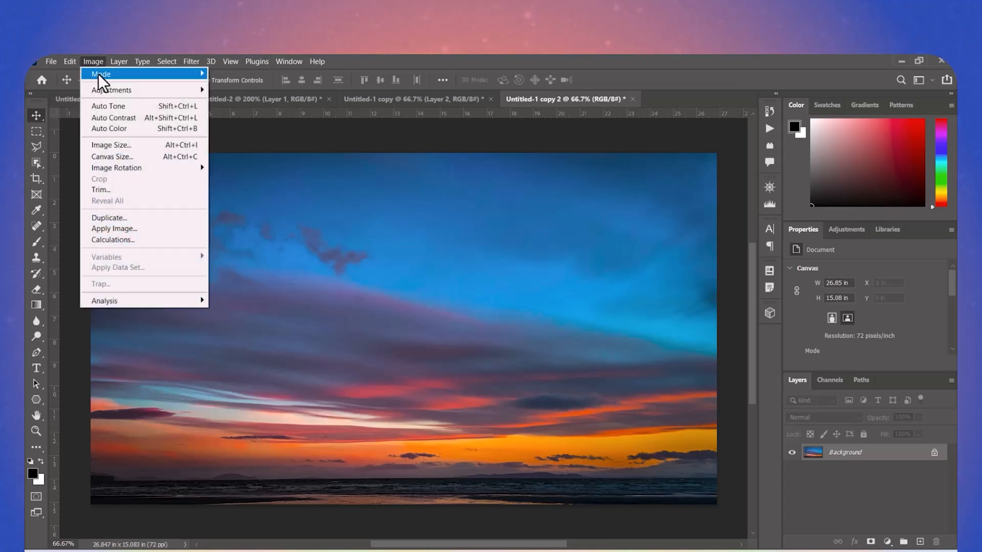
click(128, 220)
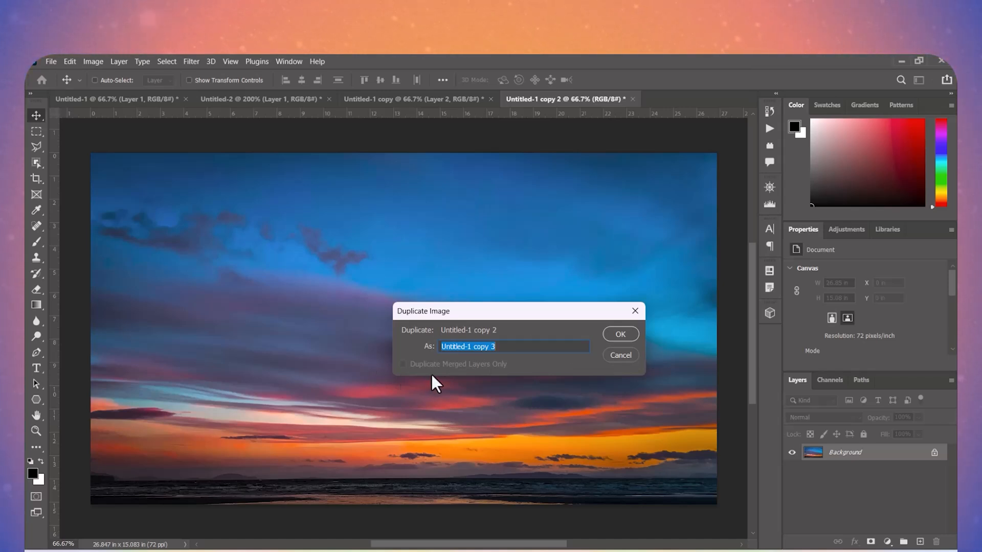
click(628, 353)
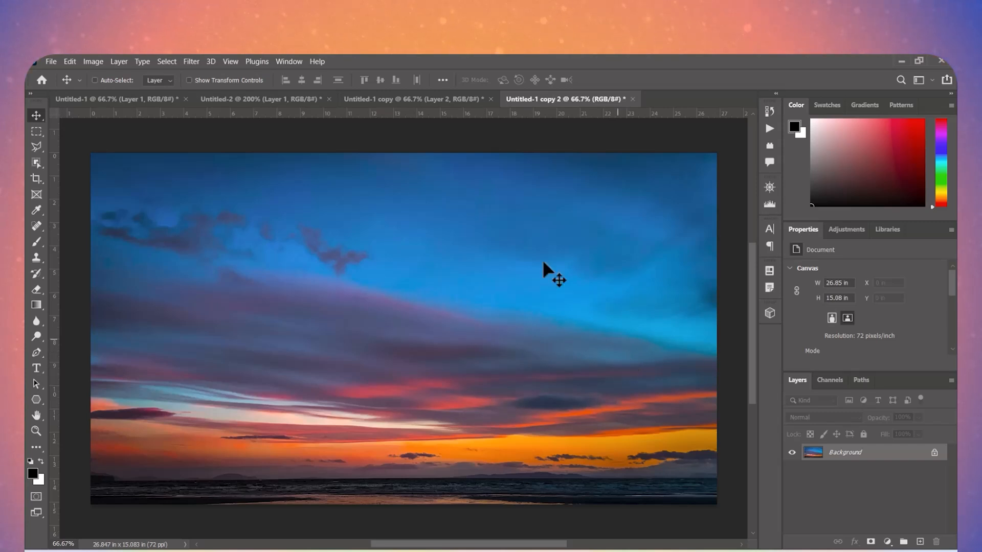
- Start Apply Image on Untitled-1 copy 2 and review the available blending modes, keeping Multiply
click(97, 61)
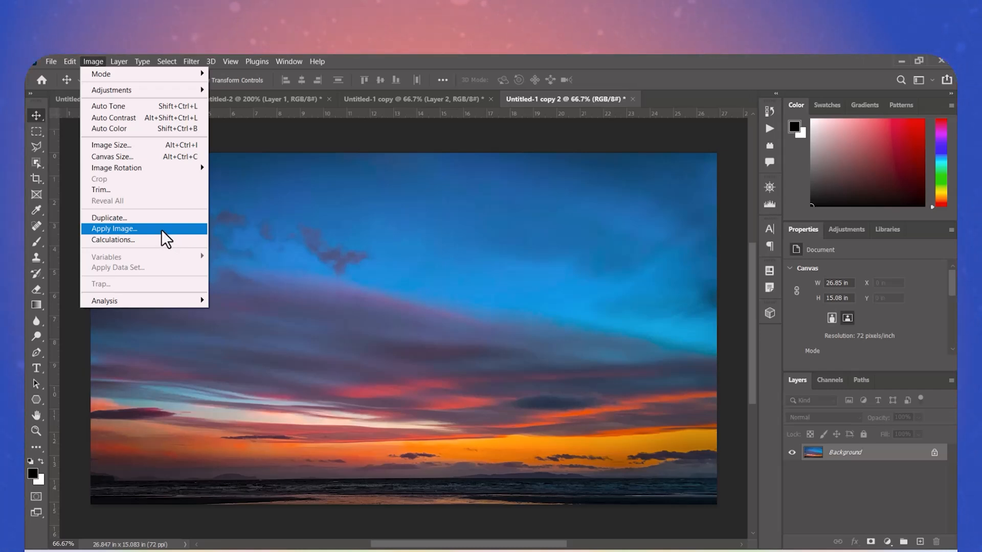
click(161, 229)
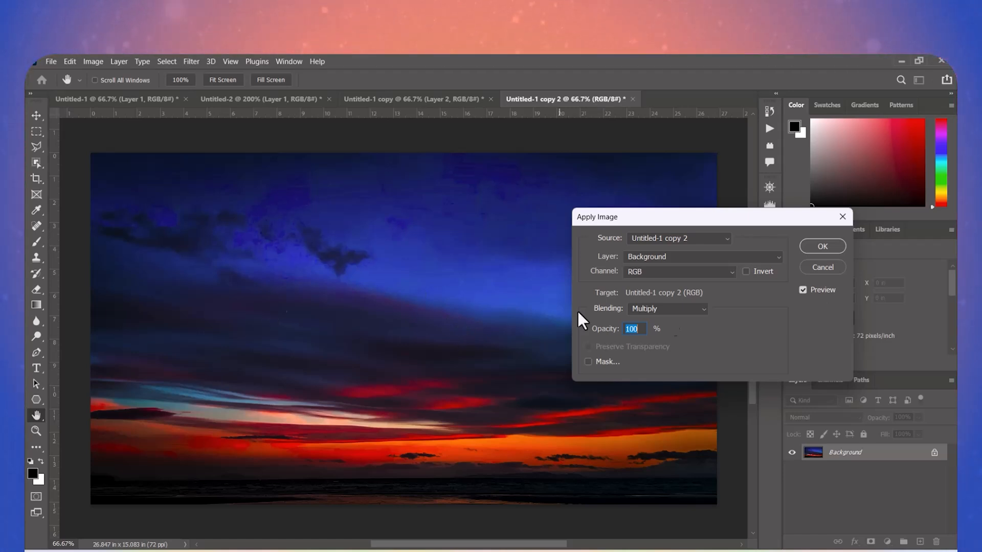
click(667, 307)
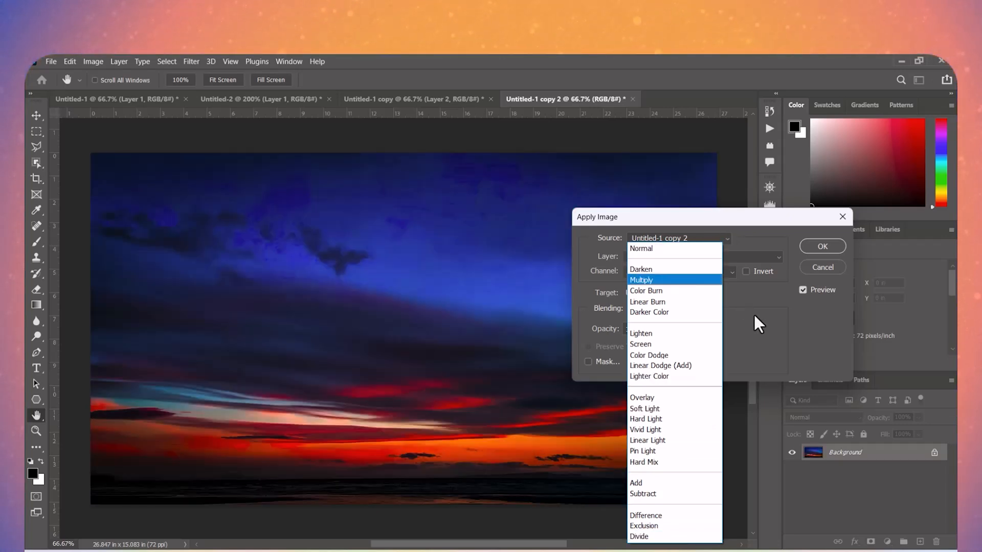
click(766, 330)
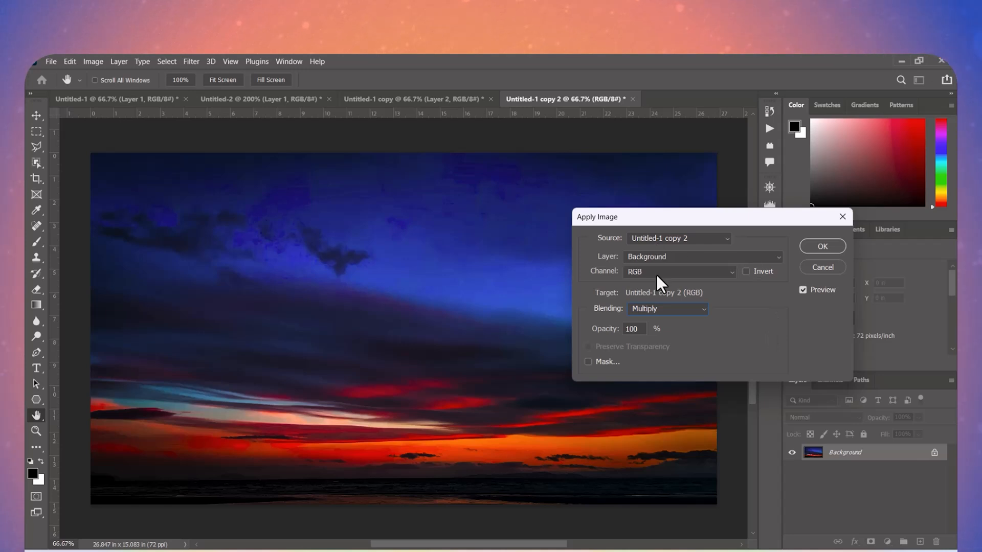
click(655, 307)
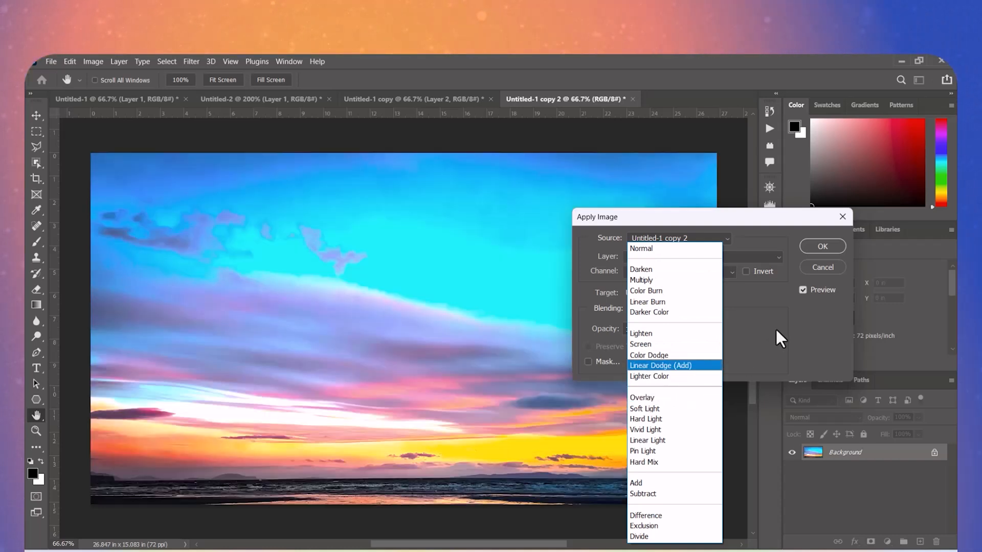
click(775, 327)
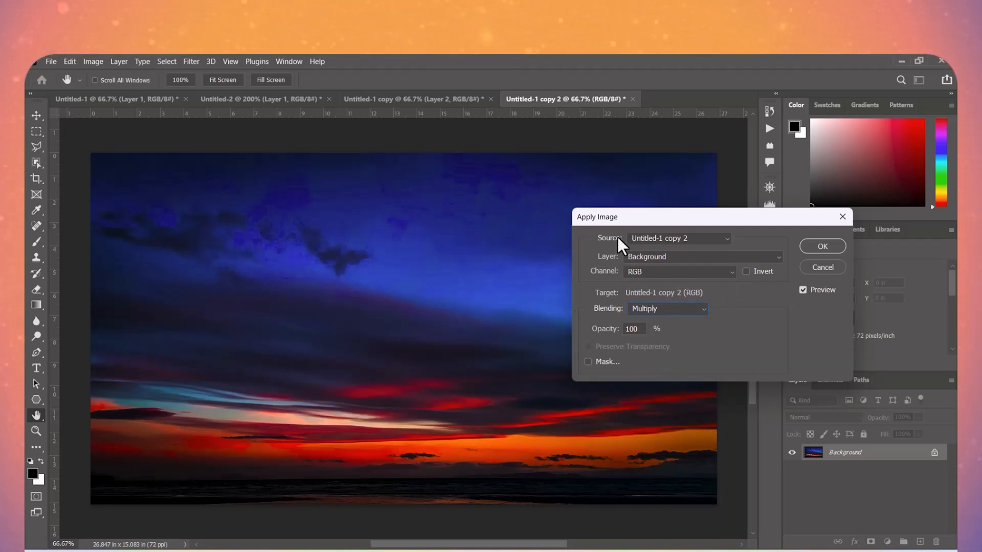
- Review the available source documents and source layers for Apply Image, keeping Untitled-1 copy 2 and Background
click(652, 235)
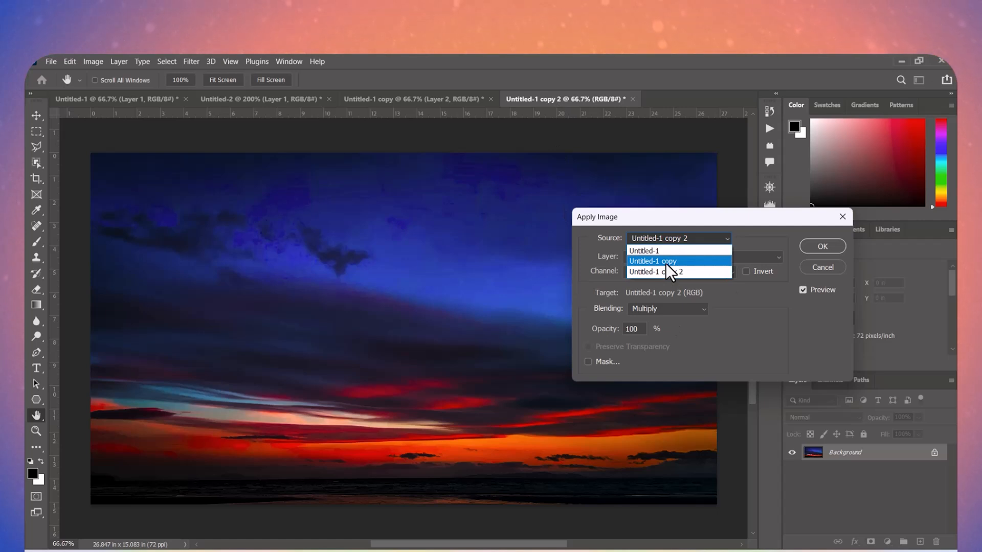
click(760, 238)
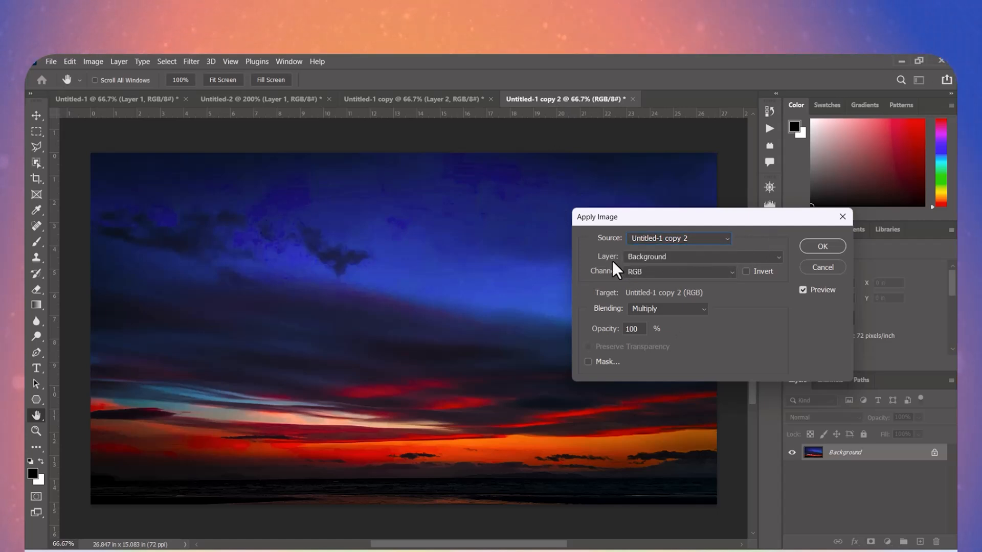
click(659, 255)
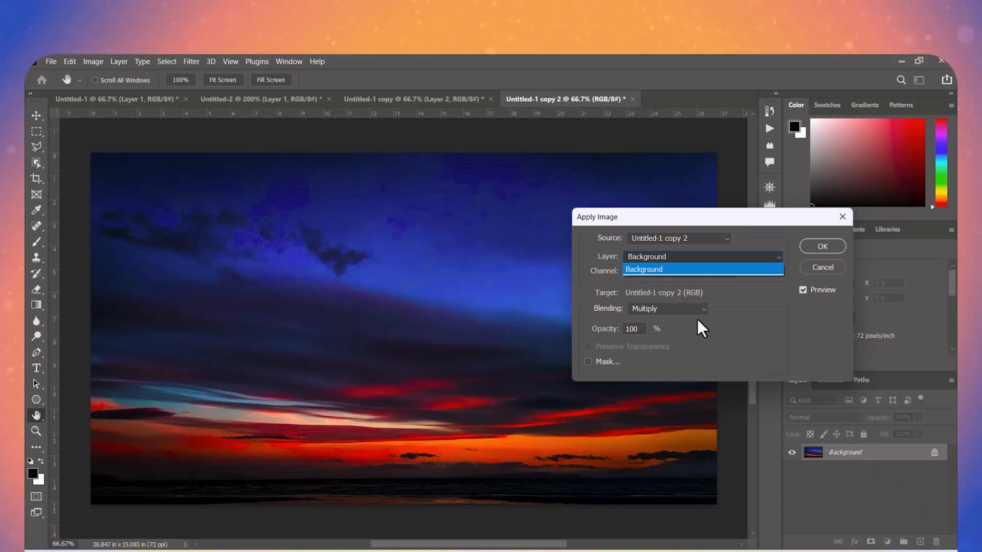
click(737, 294)
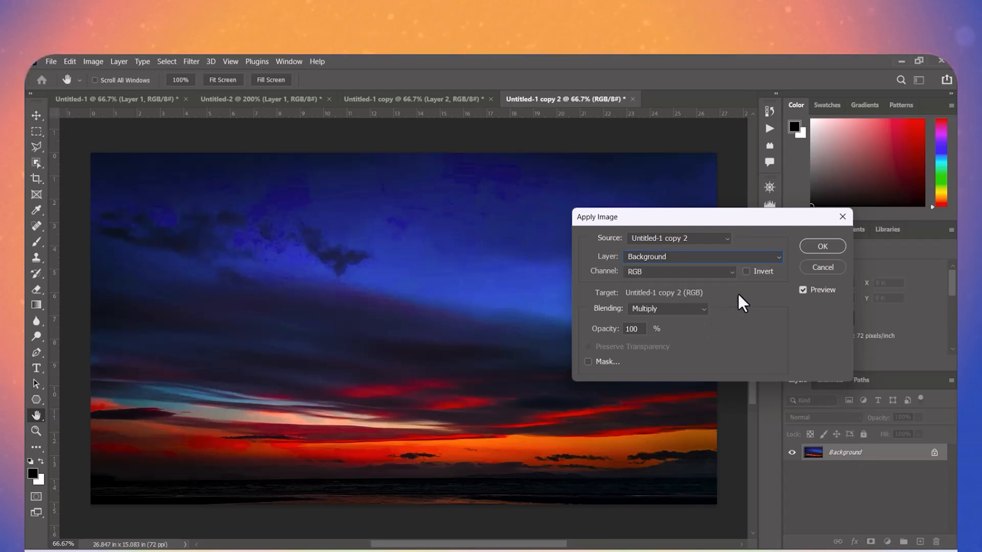
- Try the Red, Green and Blue source channels in turn for Apply Image, and return to RGB
click(653, 272)
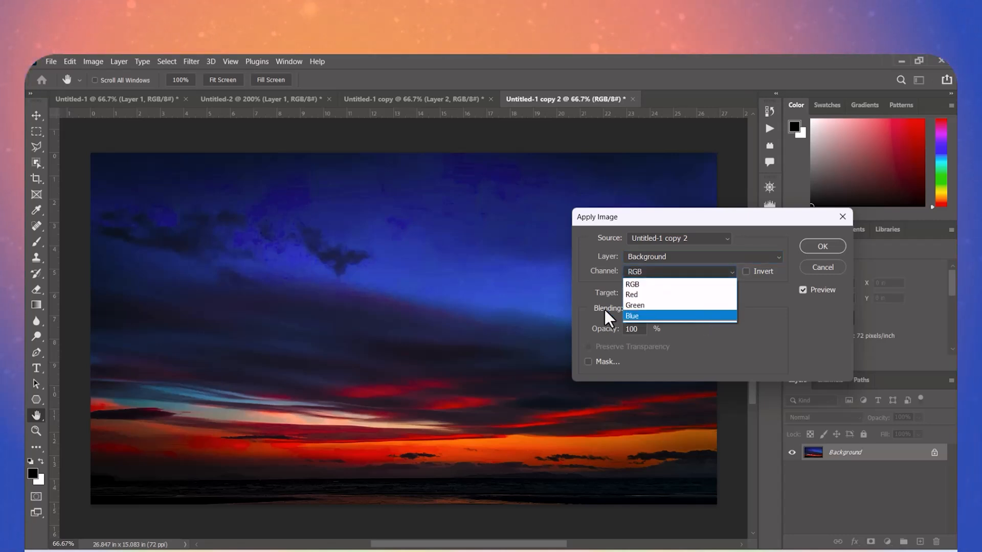
click(638, 298)
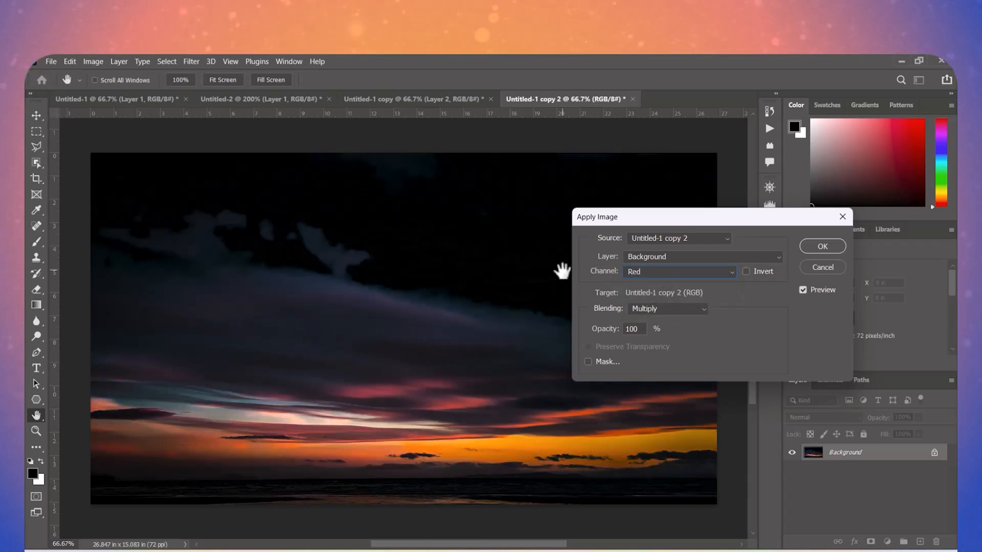
click(655, 273)
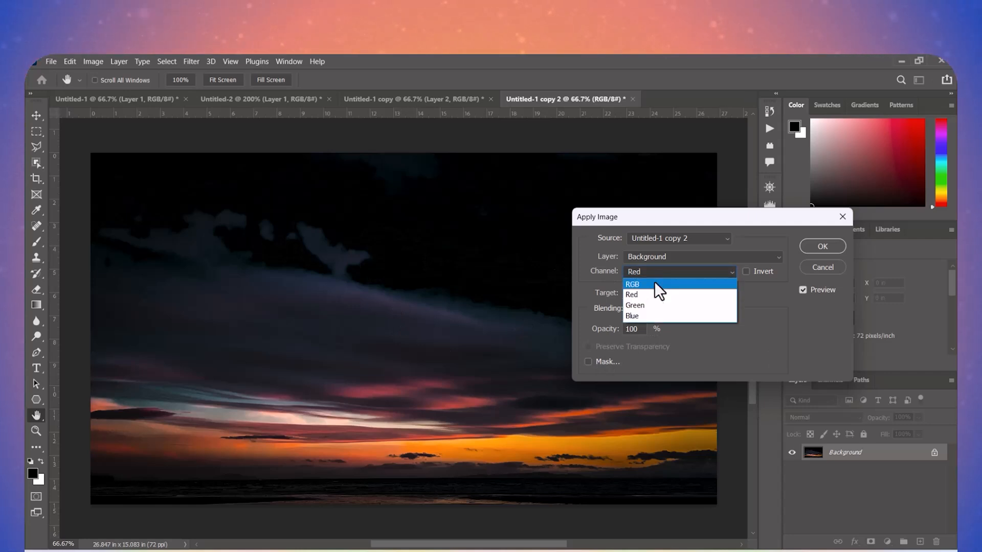
click(650, 301)
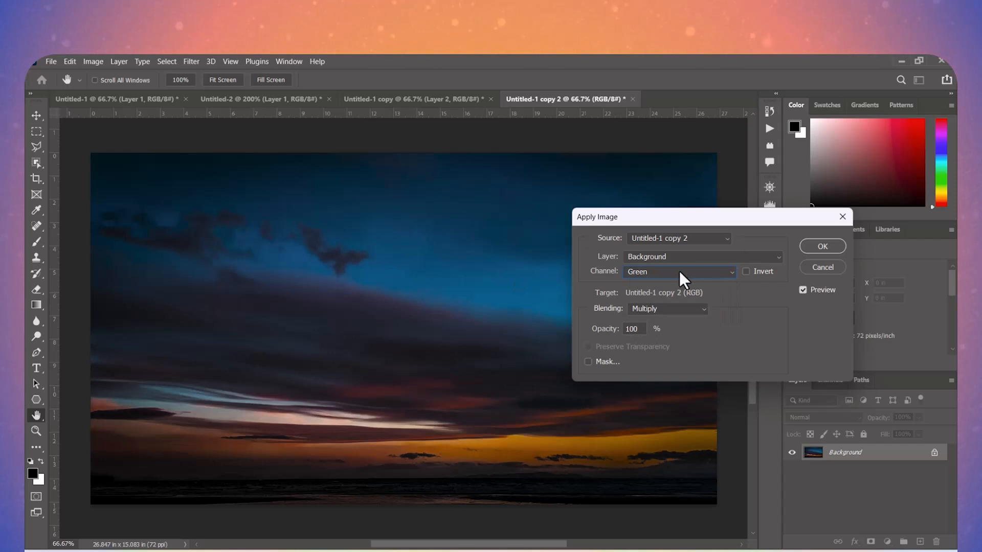
click(677, 271)
click(654, 316)
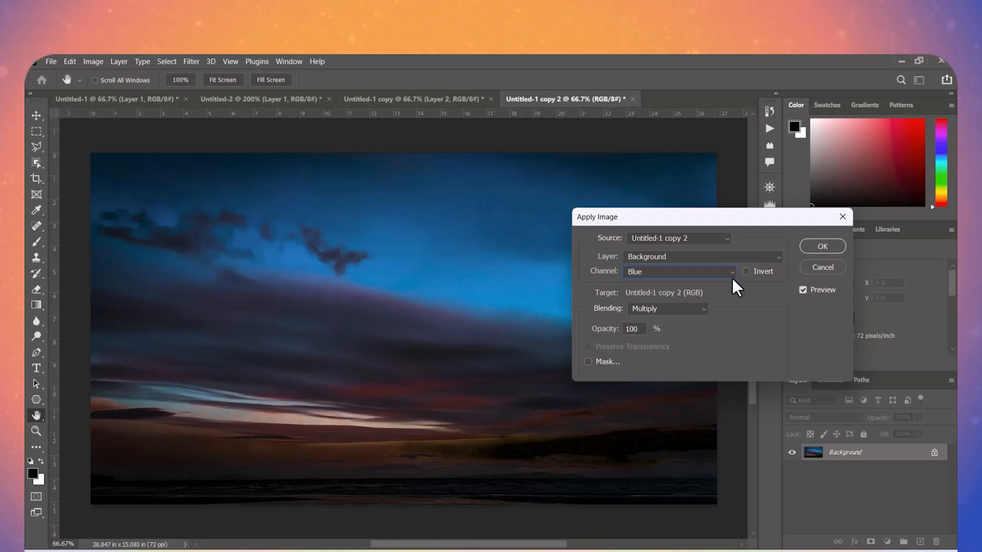
click(674, 271)
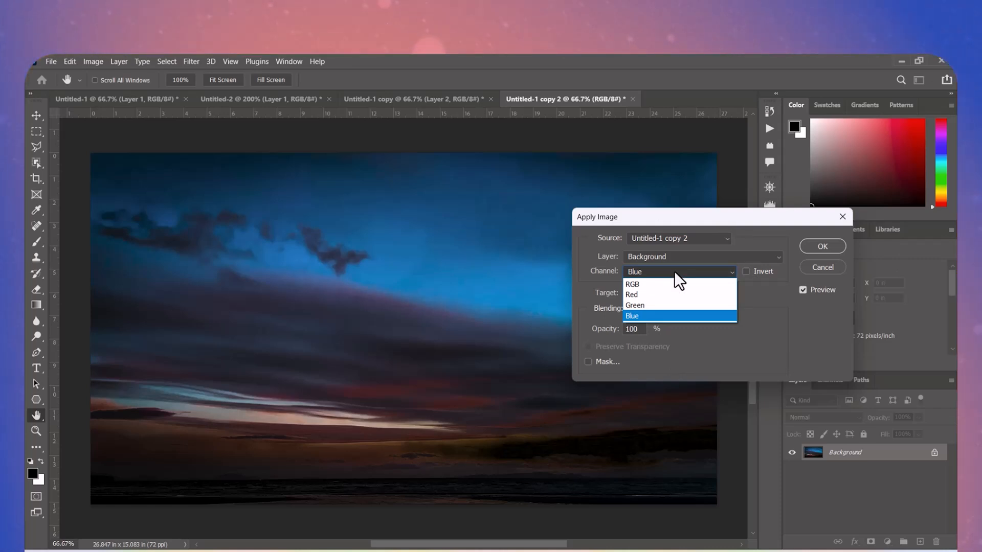
click(670, 285)
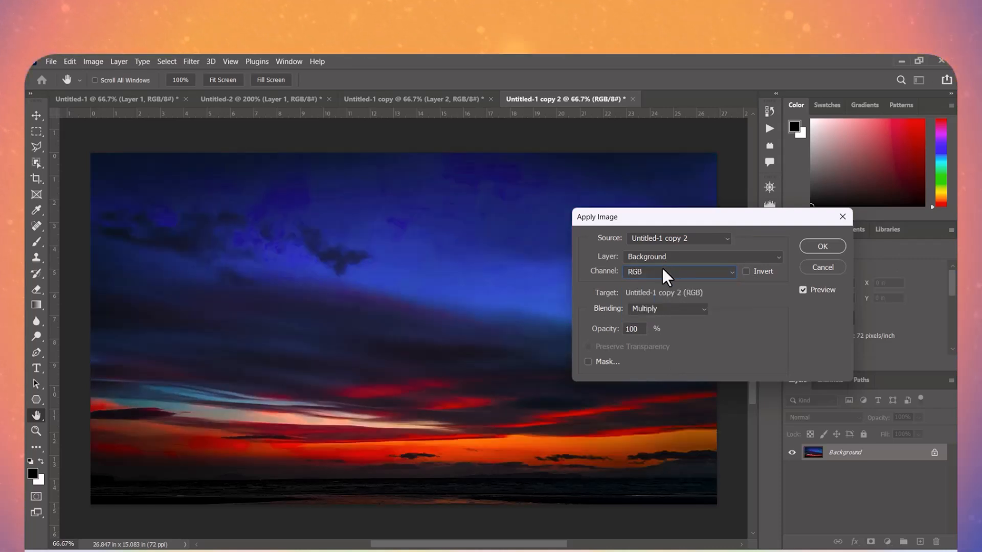
- Set the Apply Image source channel to Red
click(656, 265)
click(645, 267)
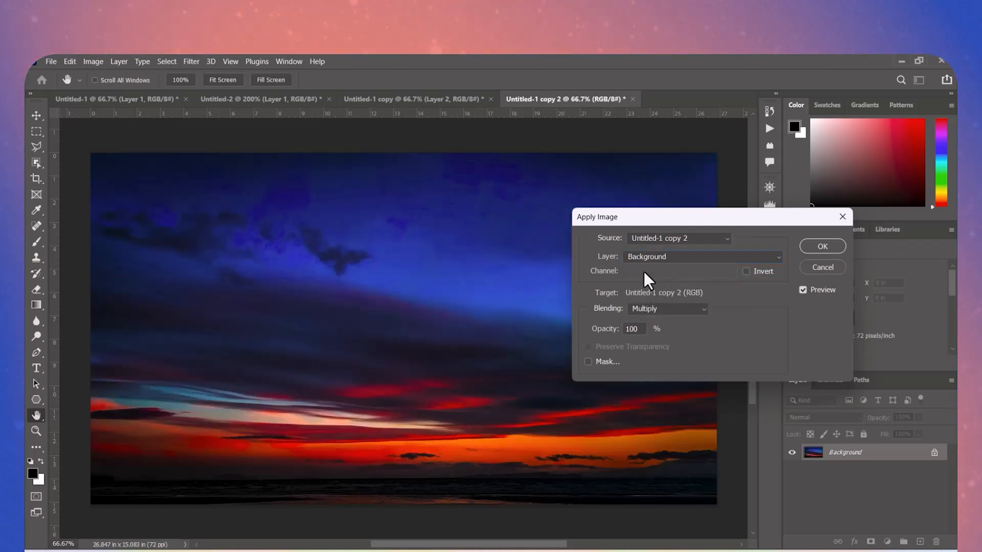
click(643, 272)
click(637, 296)
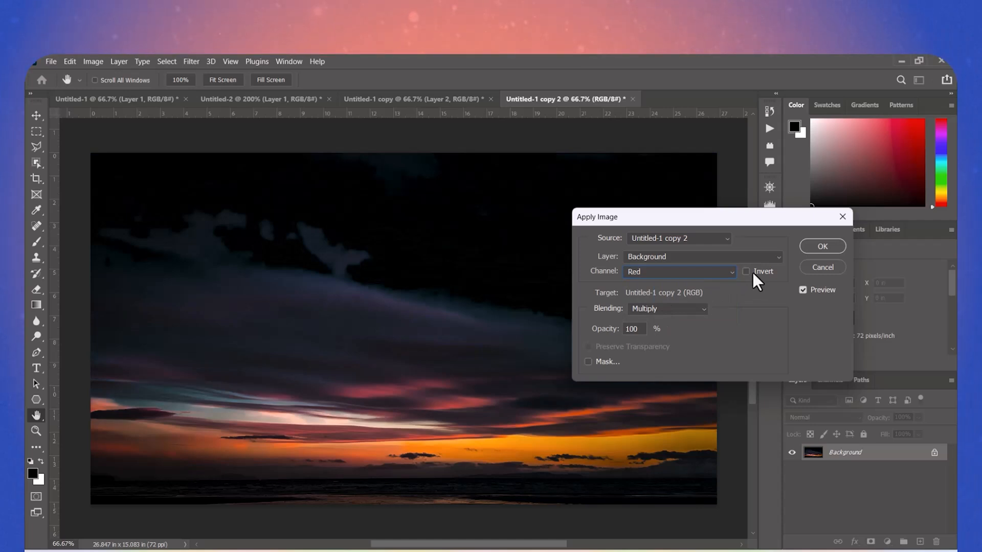
- Invert the Apply Image source channel and try Green as the source before setting it to Blue
click(745, 271)
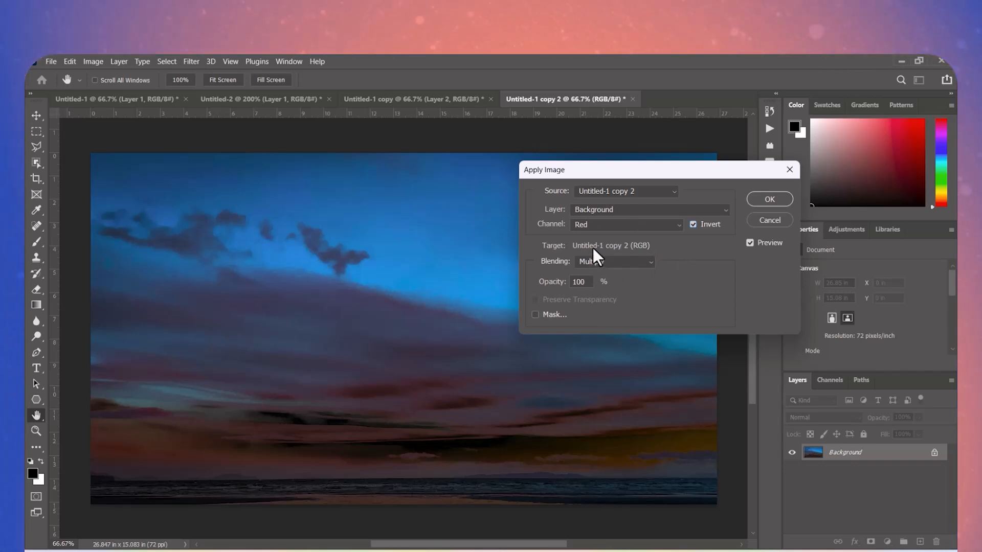
click(606, 224)
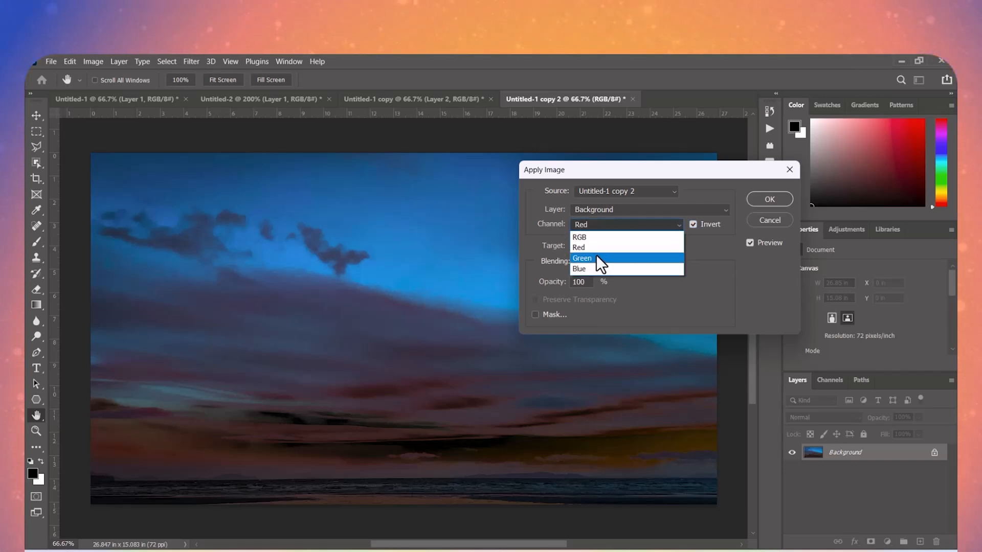
click(597, 258)
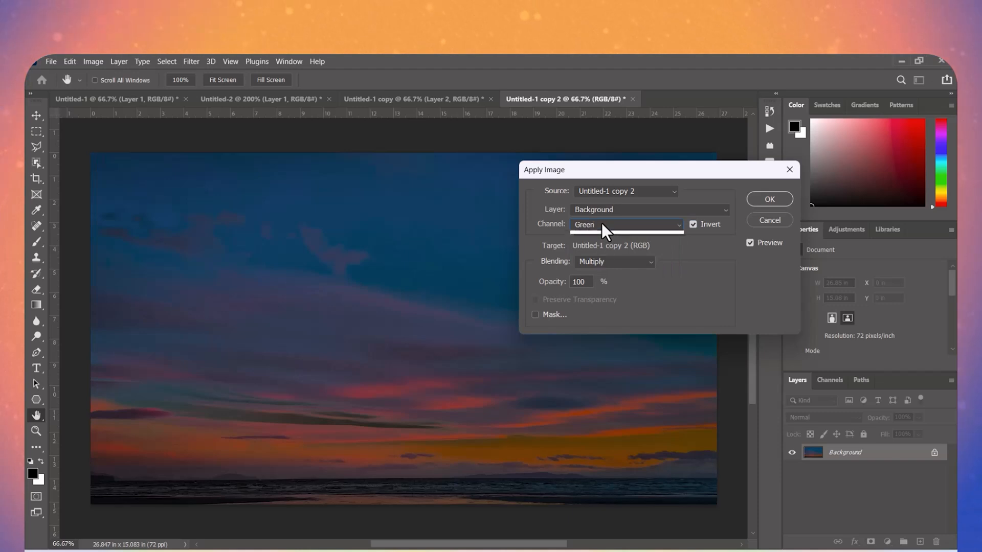
click(601, 222)
click(584, 266)
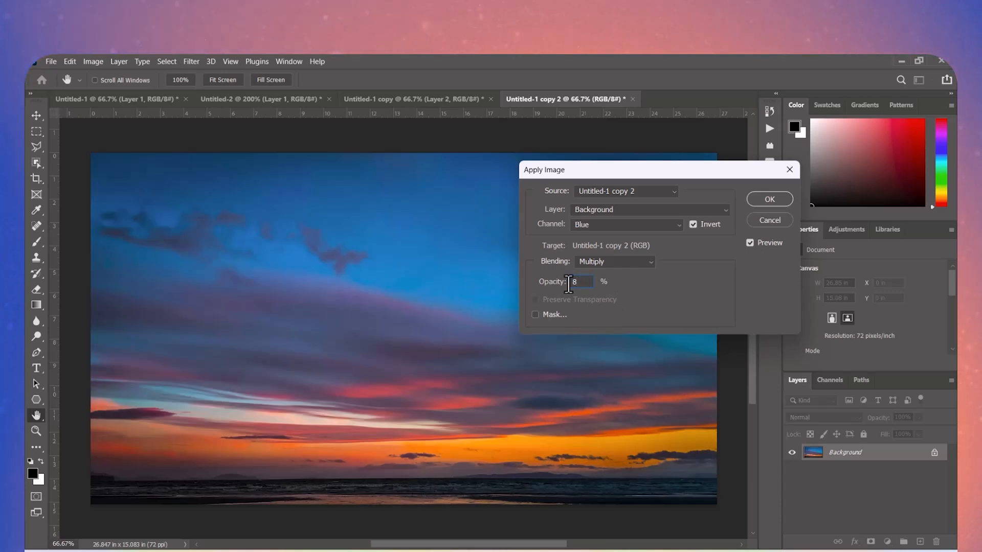
- Try an Apply Image opacity of 80%, and set it to 40%
text(0)
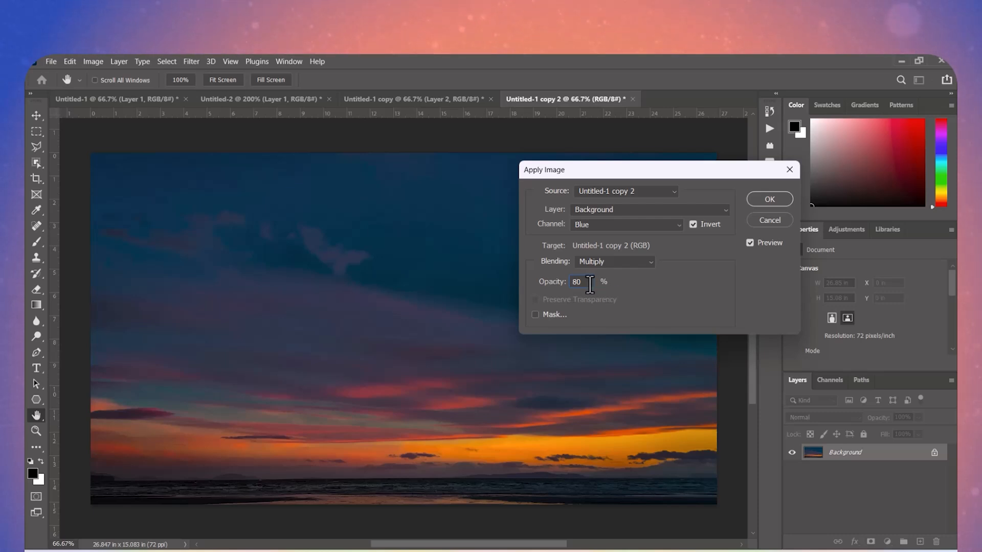
drag(590, 284, 548, 294)
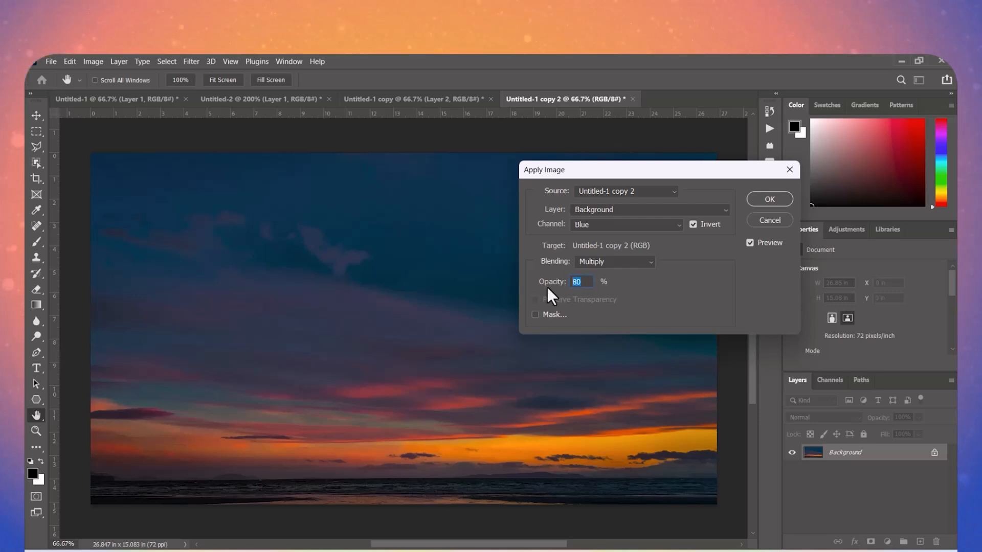
text(40)
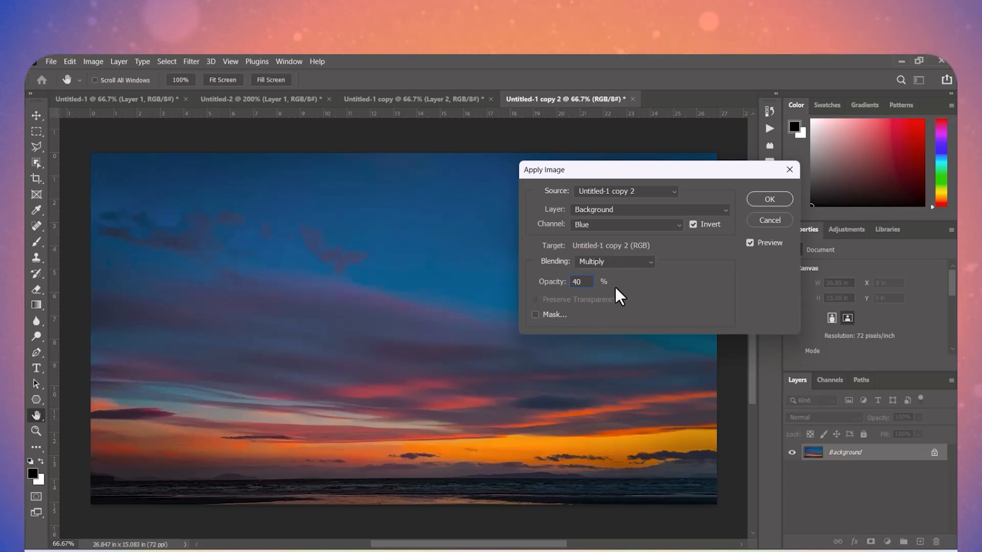
- Enable the Apply Image mask with Untitled-1 copy as its image, trying Layer 2 before choosing Layer 1 as the mask layer
click(550, 317)
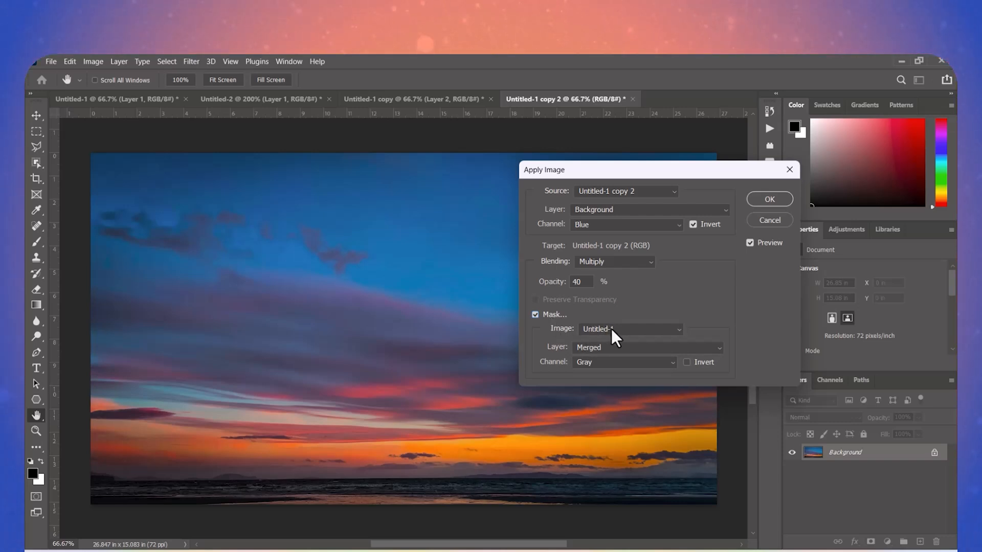
click(625, 324)
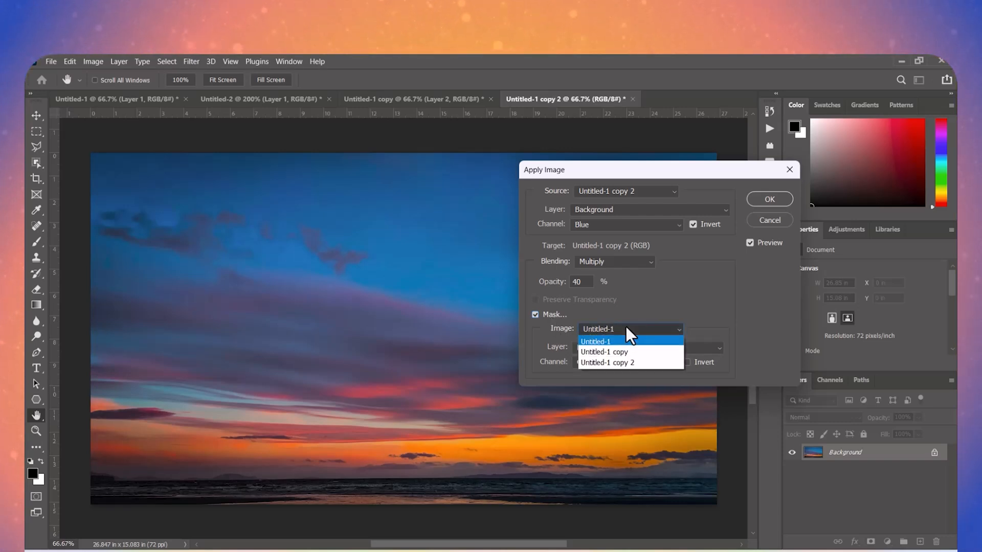
click(631, 356)
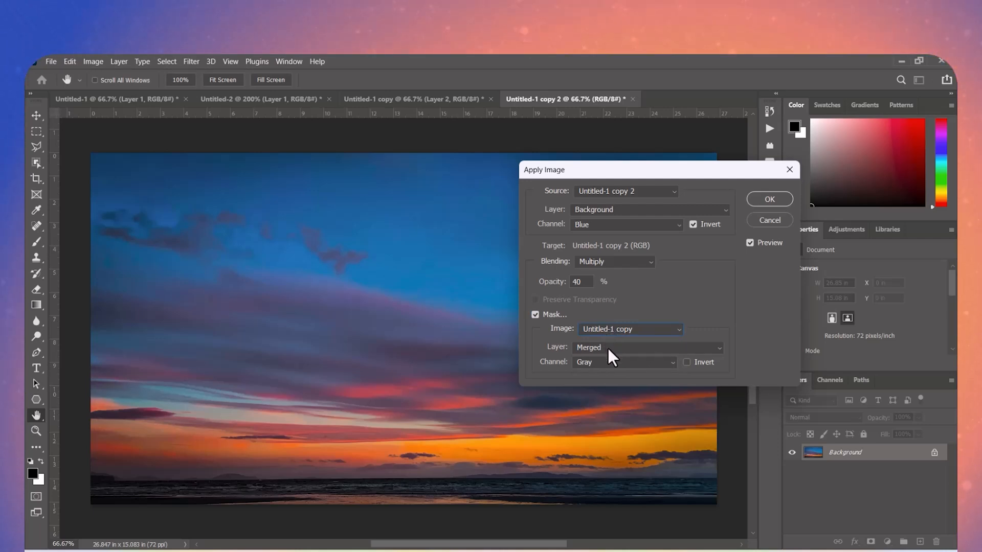
click(608, 349)
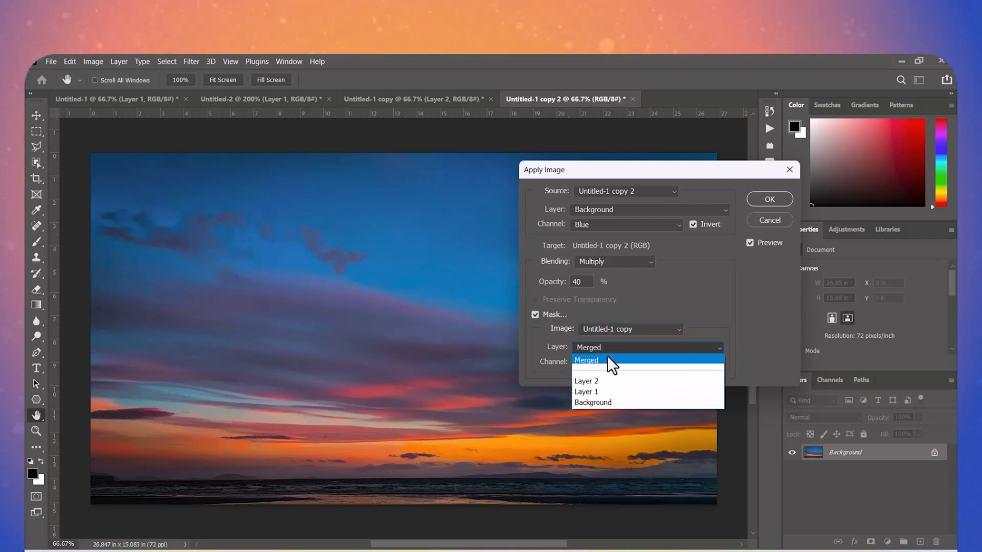
click(600, 382)
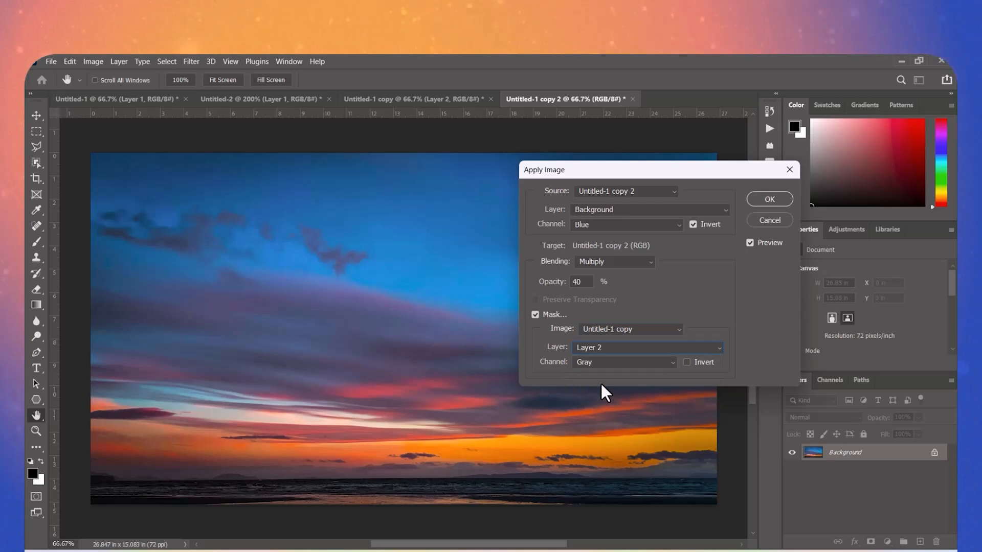
click(608, 349)
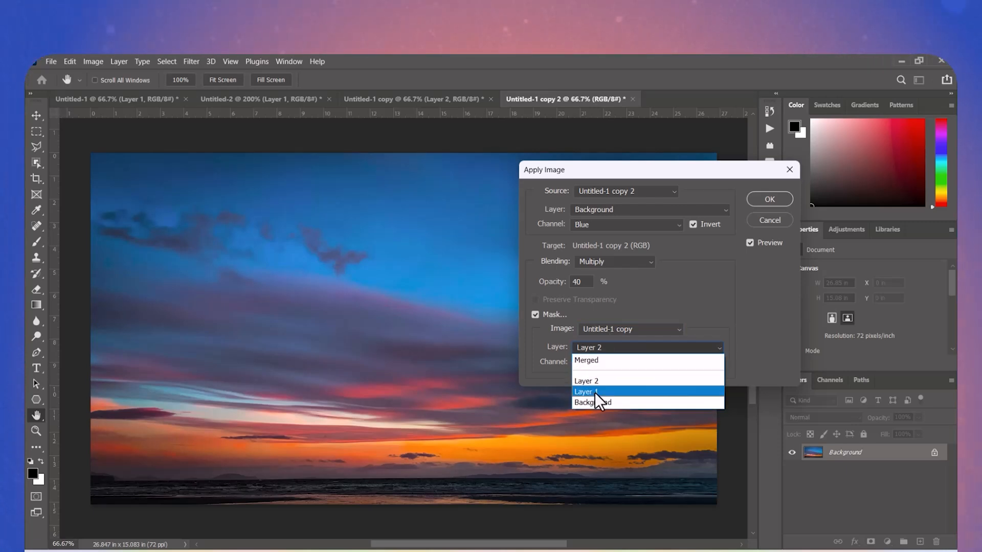
click(594, 392)
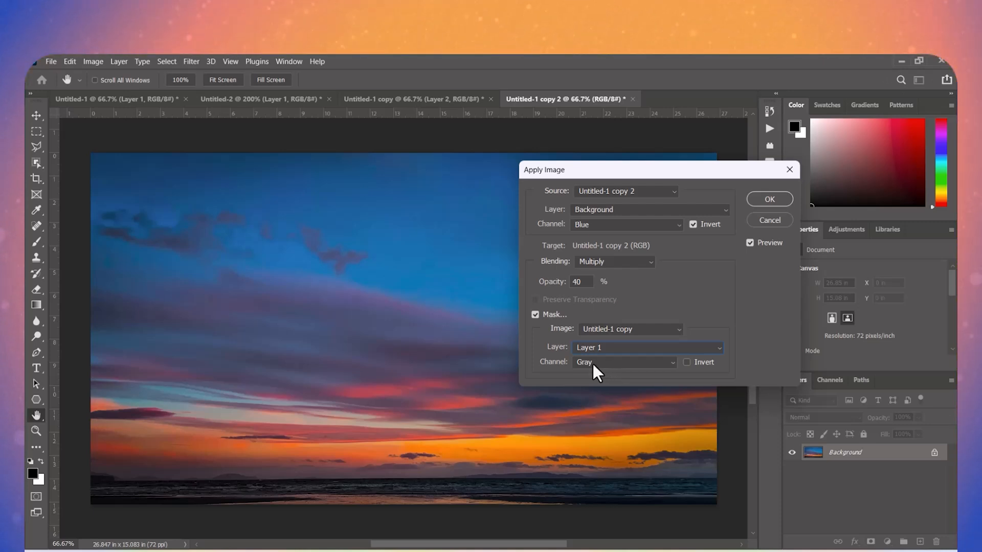
- Try the Green and Blue mask channels, set the mask channel to Transparency and invert it
click(593, 364)
click(590, 394)
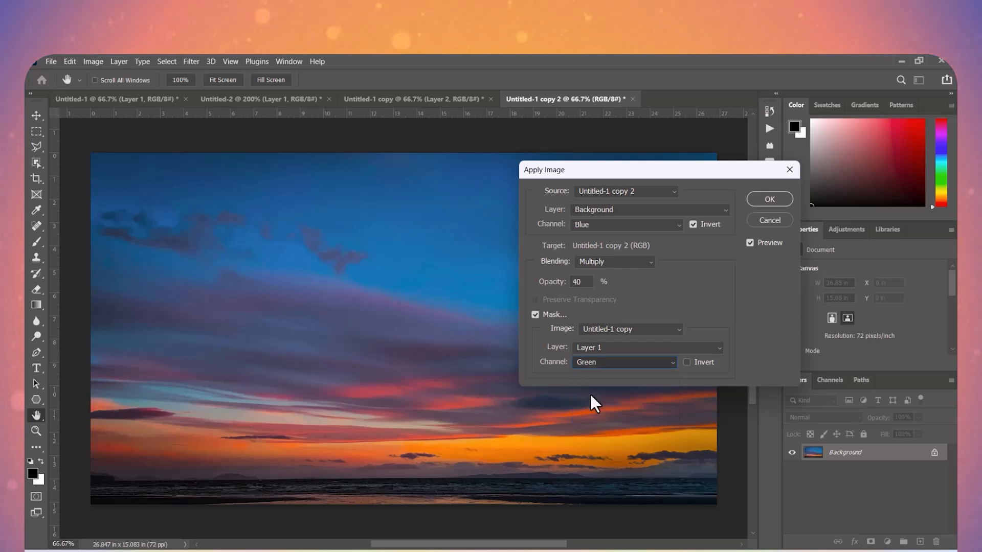
click(609, 358)
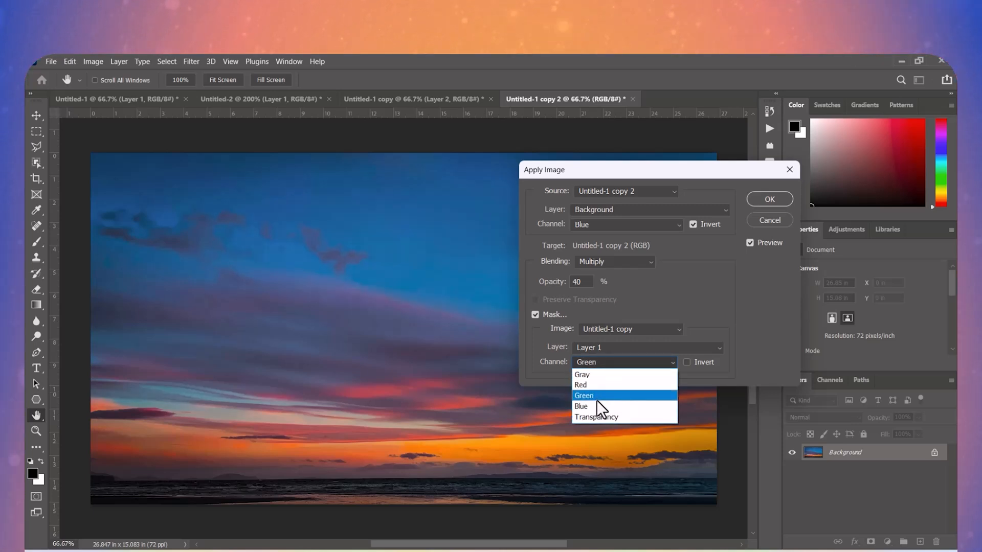
click(596, 407)
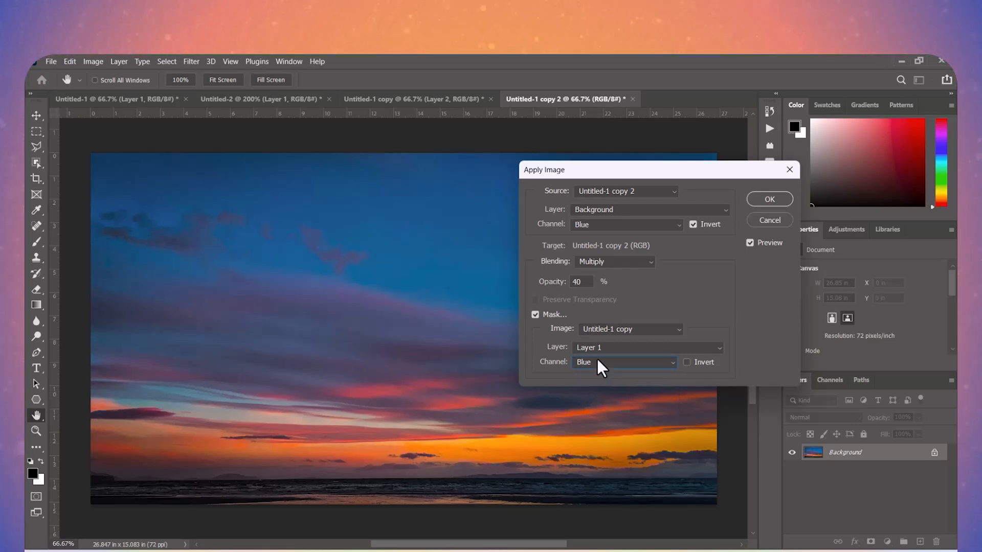
click(596, 361)
click(585, 418)
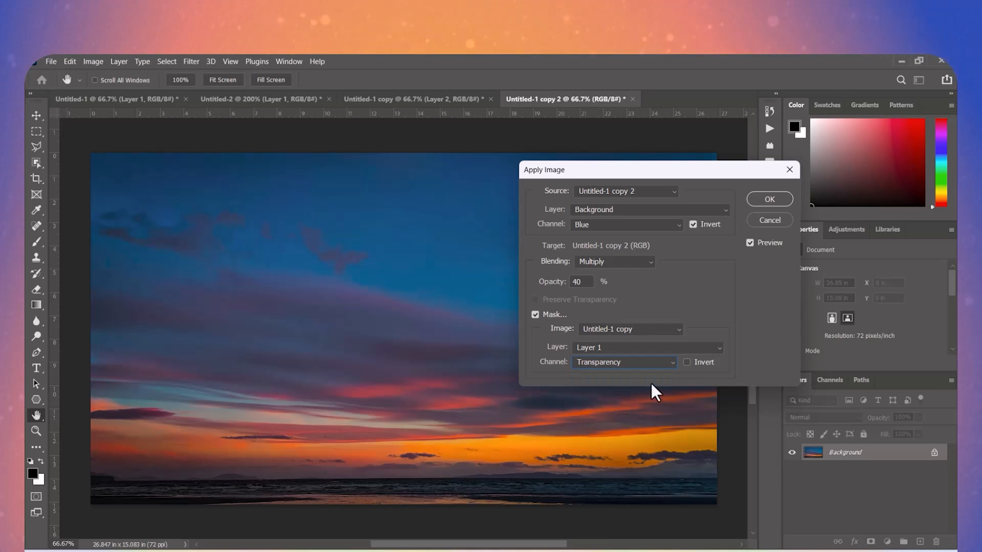
click(687, 362)
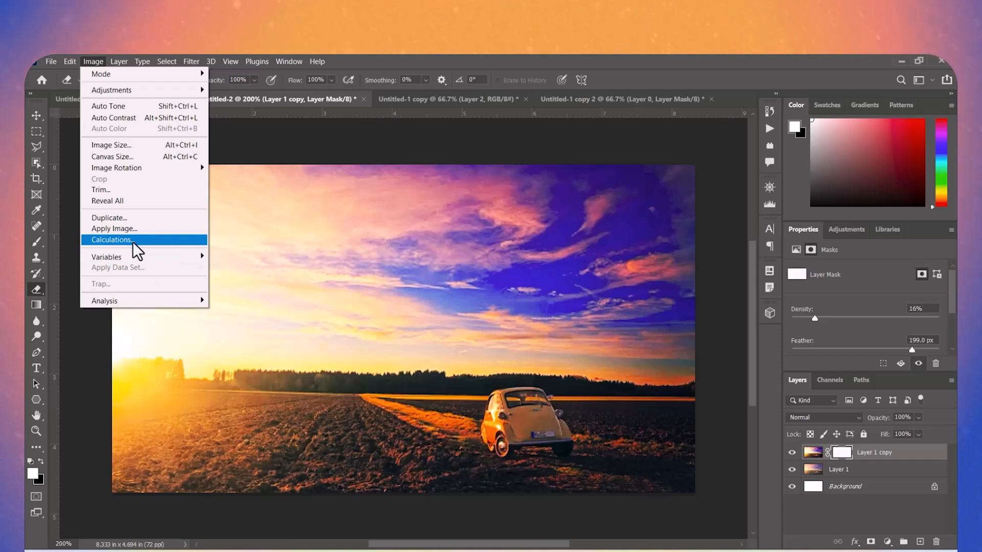
- Delete the masked Layer 1 copy from the Untitled-2 document
click(906, 450)
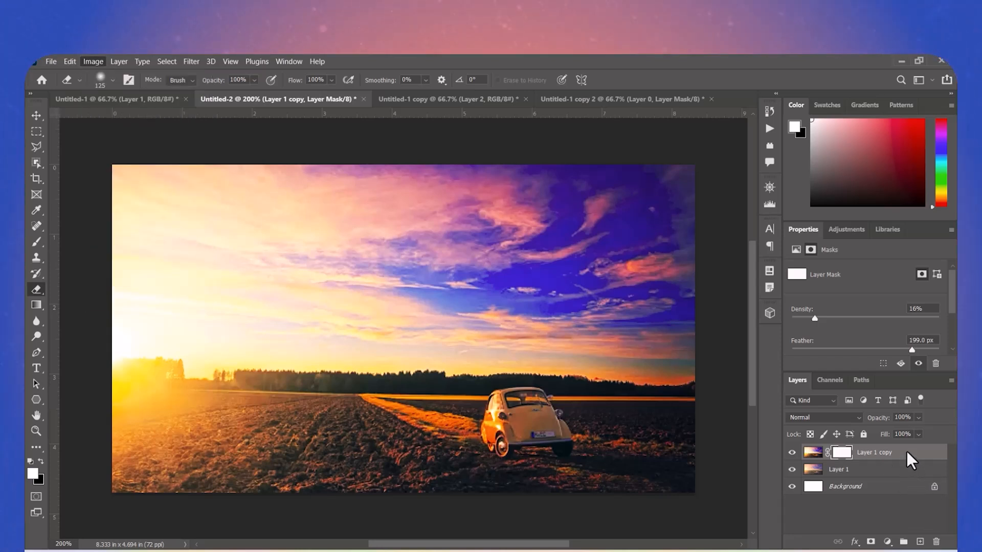
drag(906, 451, 936, 541)
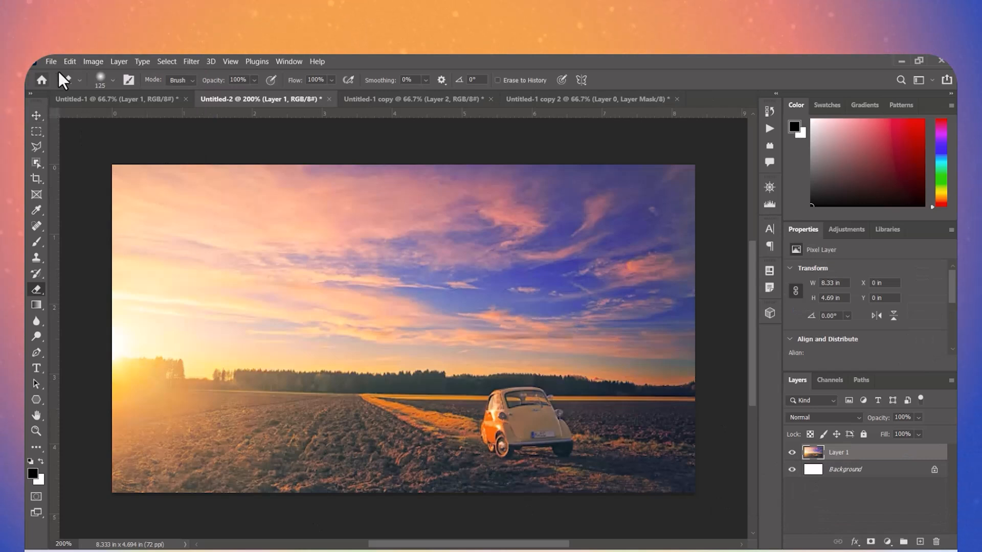
- Start Calculations on Untitled-2, keeping it as Source 1, and set the Source 1 layer to Layer 1
click(88, 60)
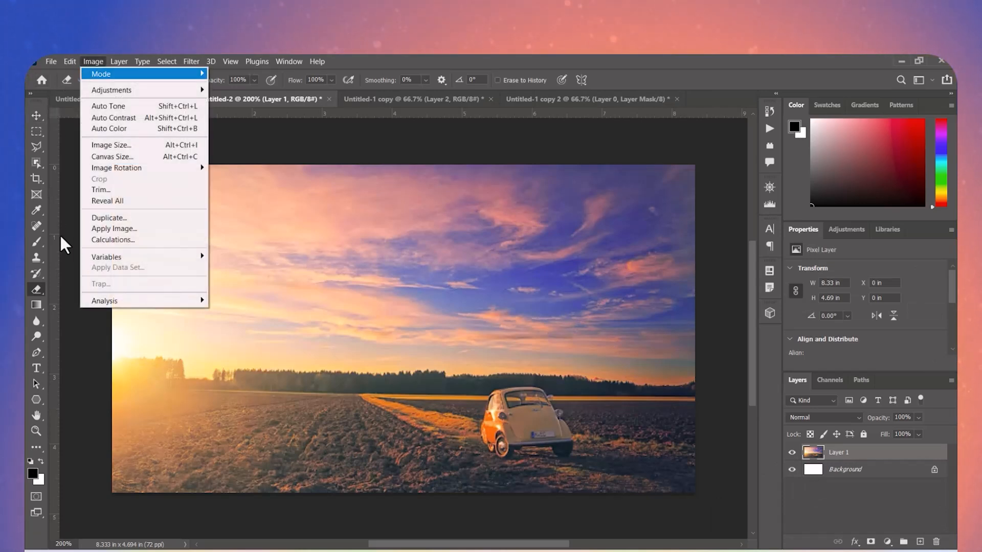
click(98, 240)
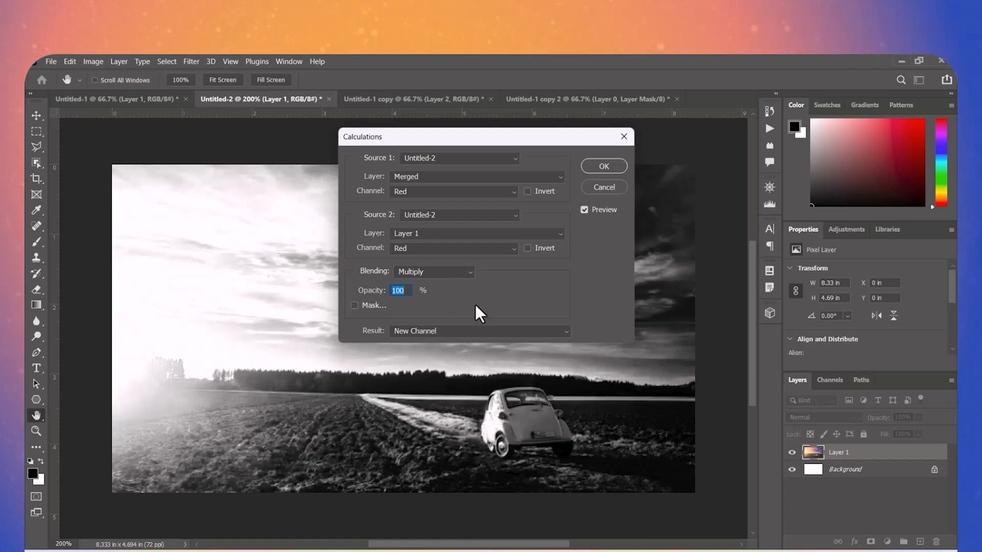
drag(500, 136, 716, 154)
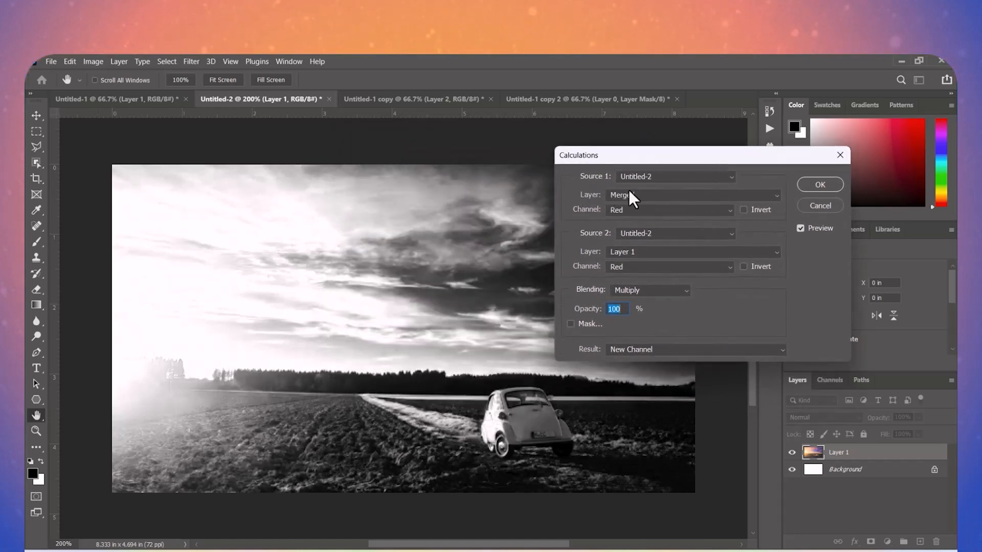
click(664, 176)
click(664, 175)
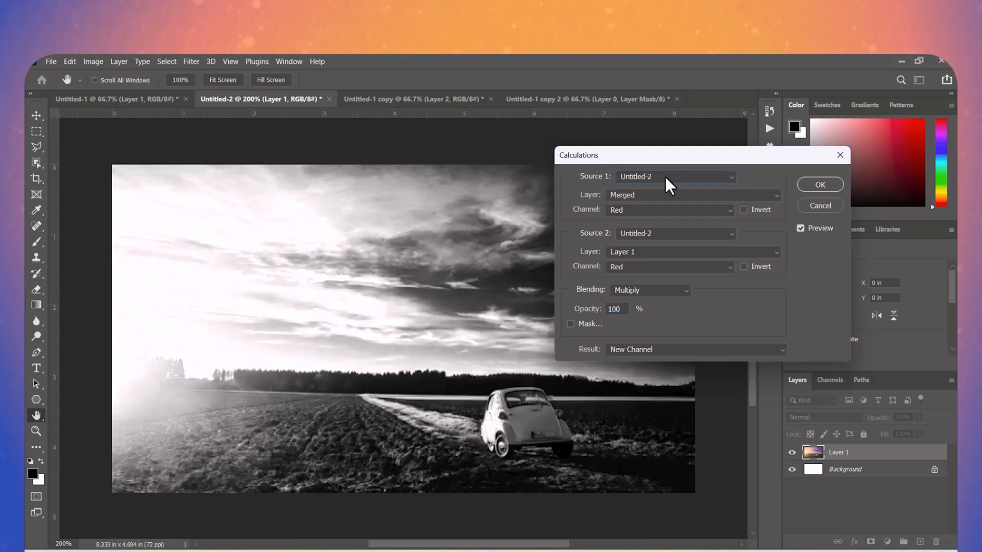
click(642, 194)
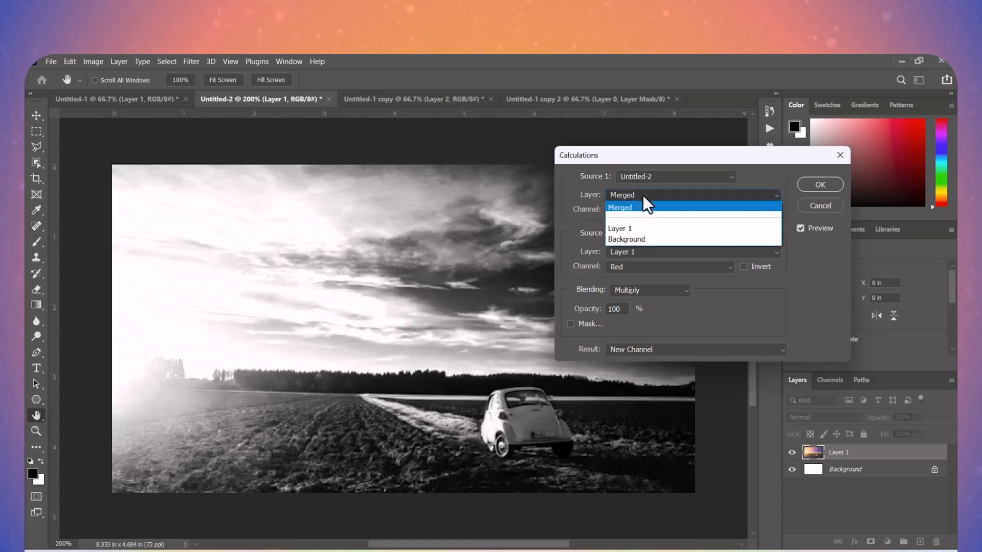
click(631, 232)
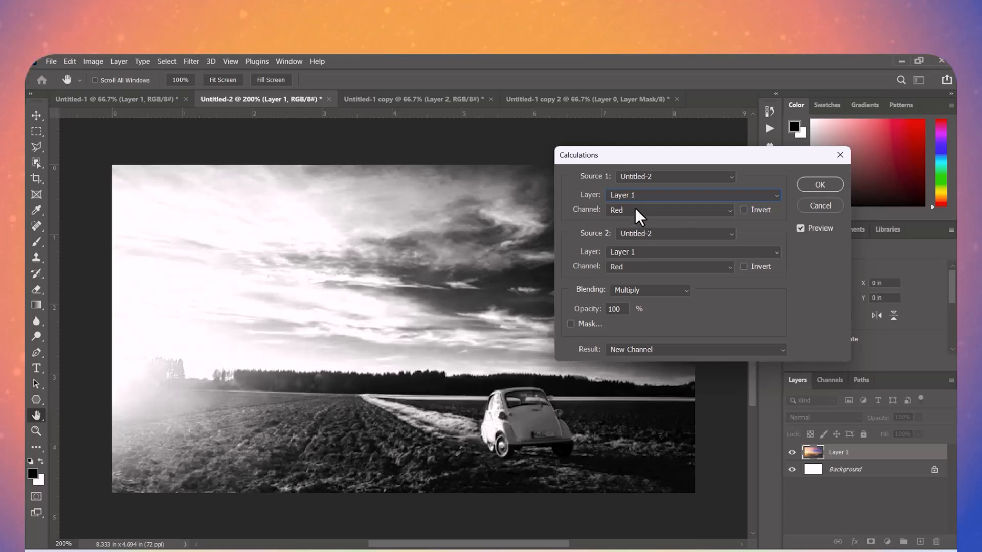
- Compare the Green, Blue, Red and Transparency channels for Source 1 in Calculations, and settle on Green
click(634, 207)
click(633, 242)
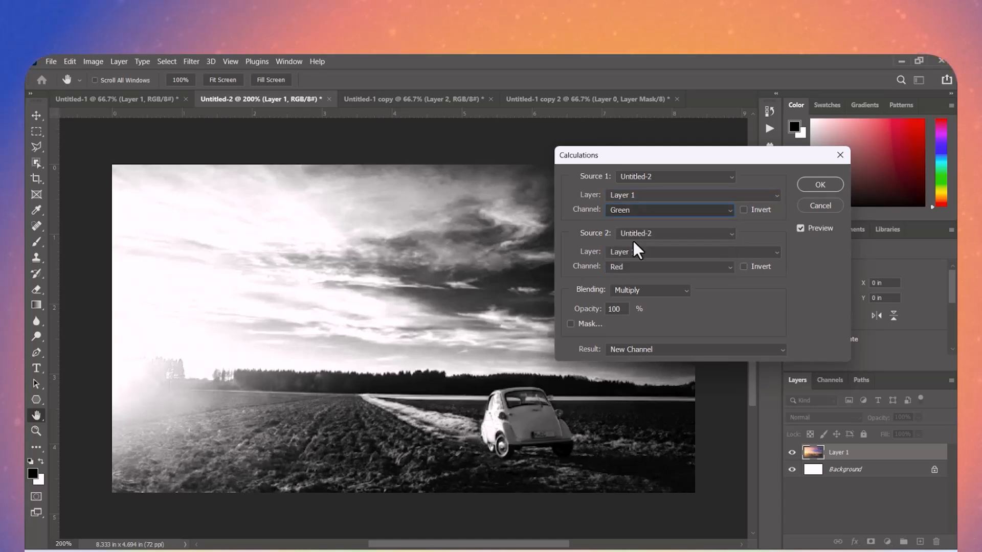
click(635, 209)
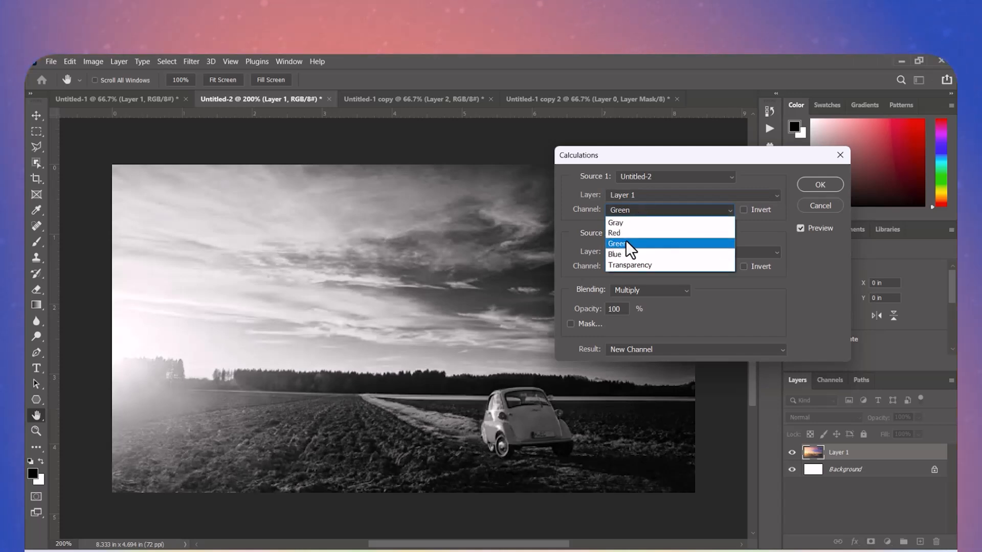
click(624, 255)
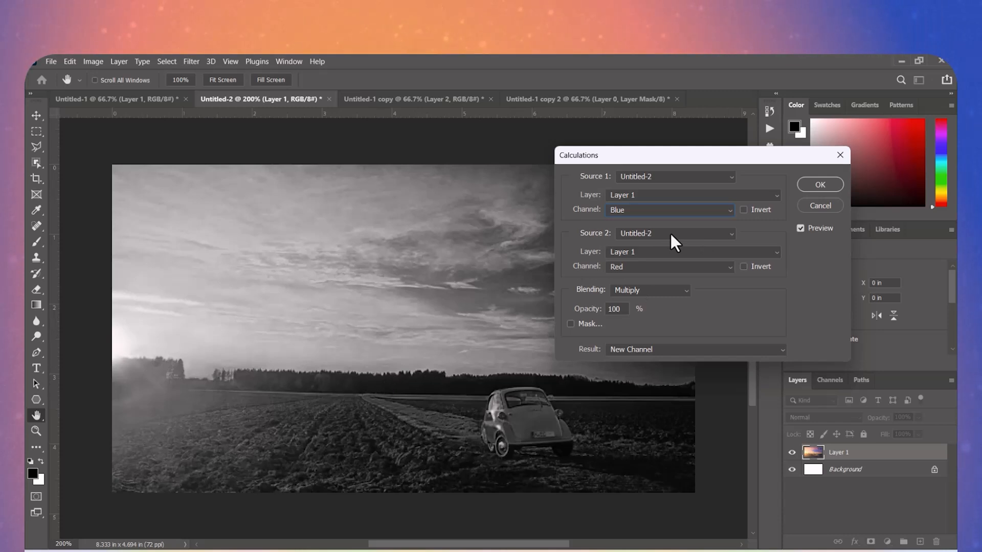
click(663, 212)
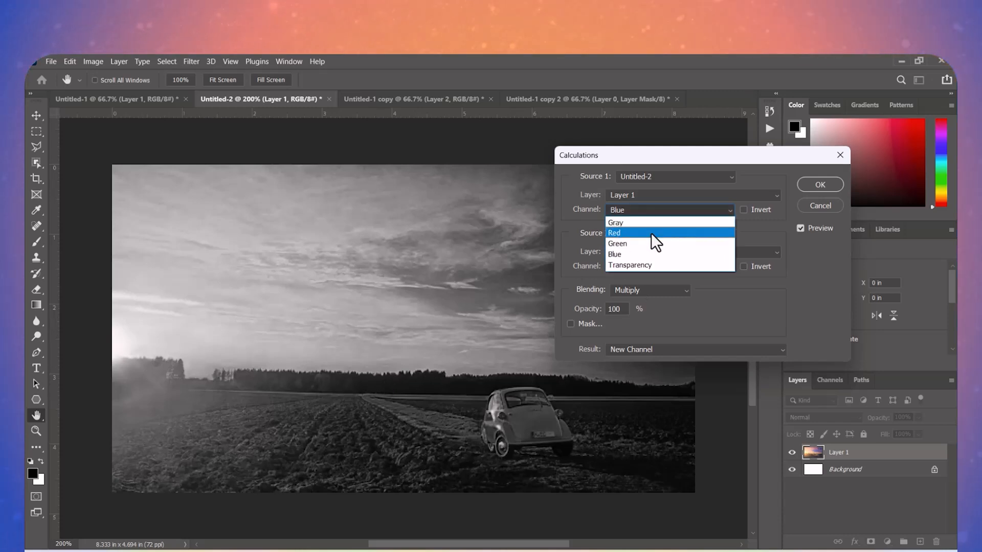
click(651, 232)
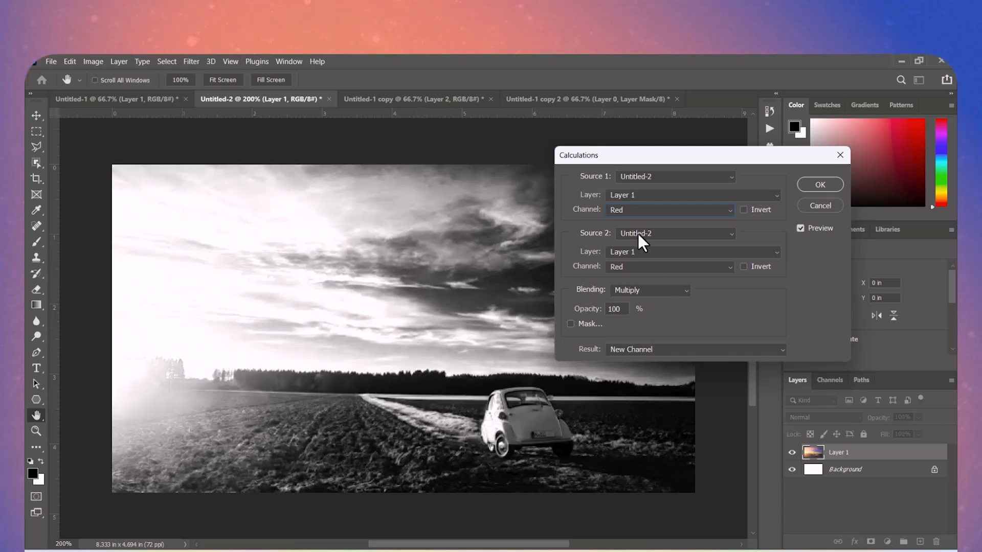
click(634, 212)
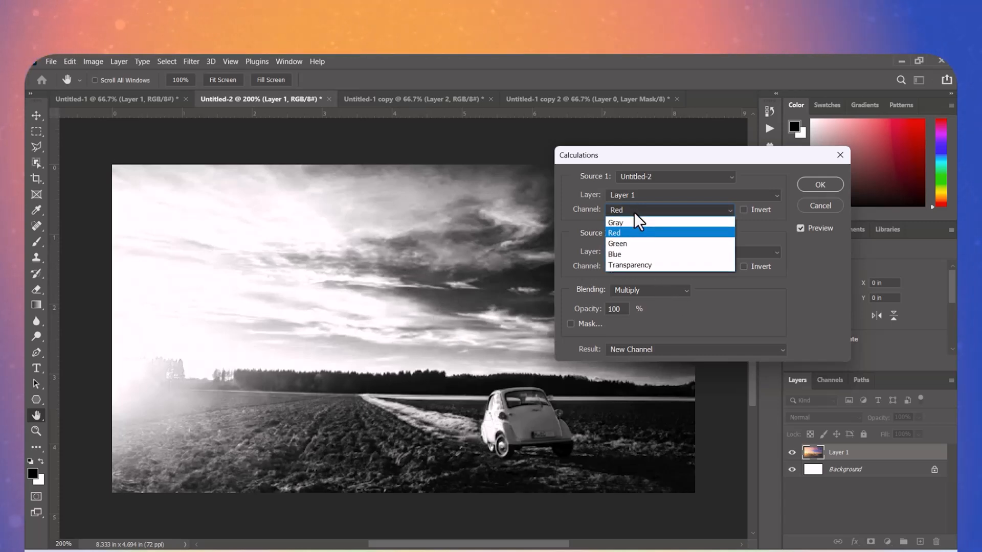
click(627, 265)
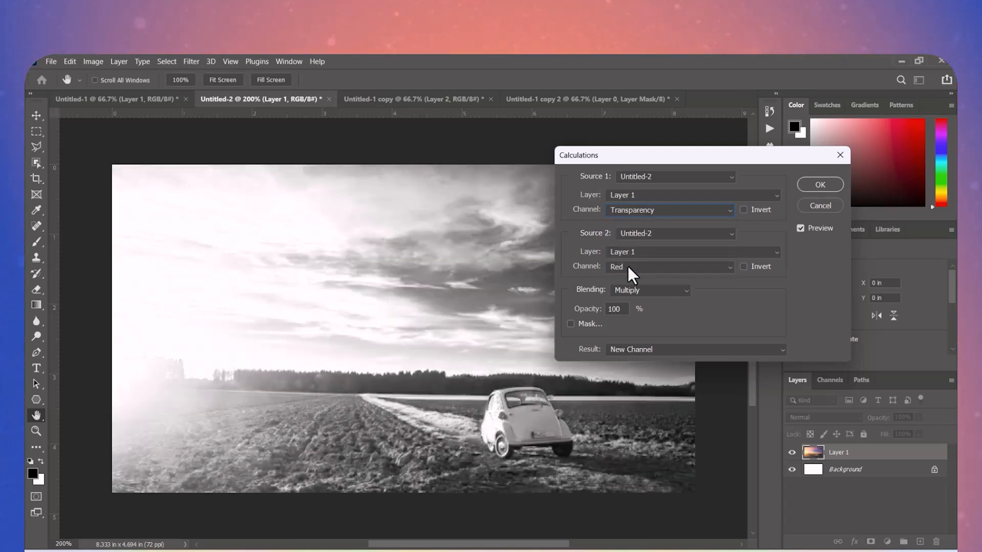
click(640, 214)
click(627, 240)
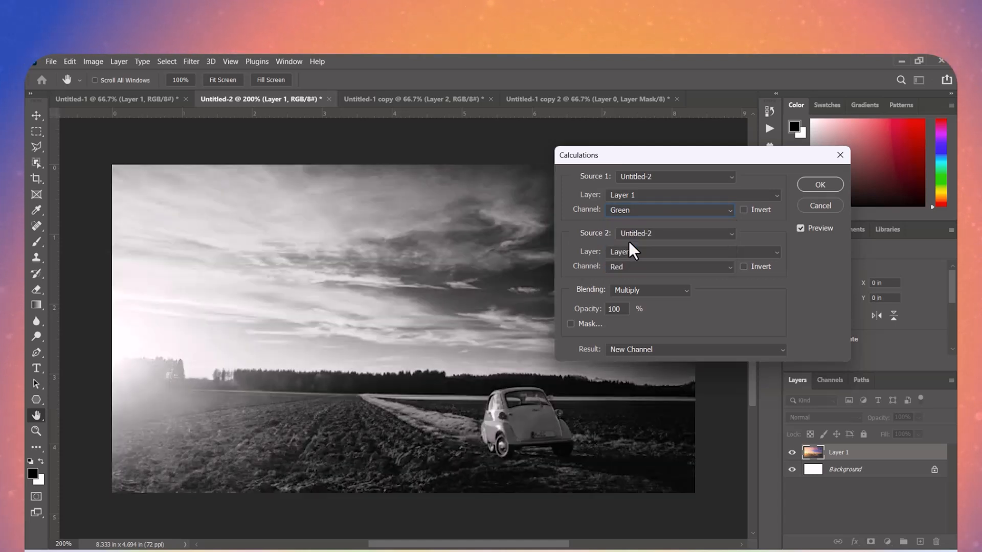
- Try the Blue channel for Source 1 in Calculations, and settle on Red
click(636, 210)
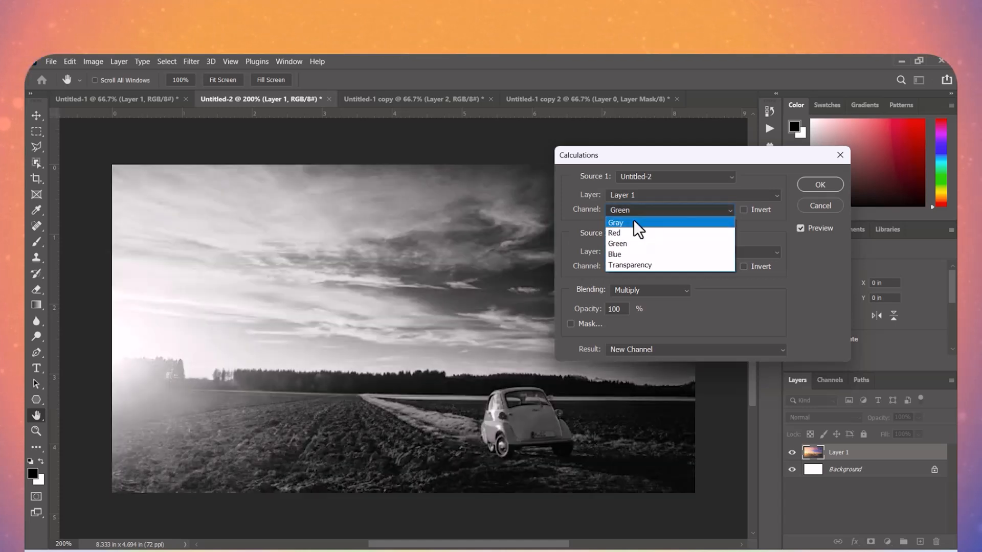
click(626, 252)
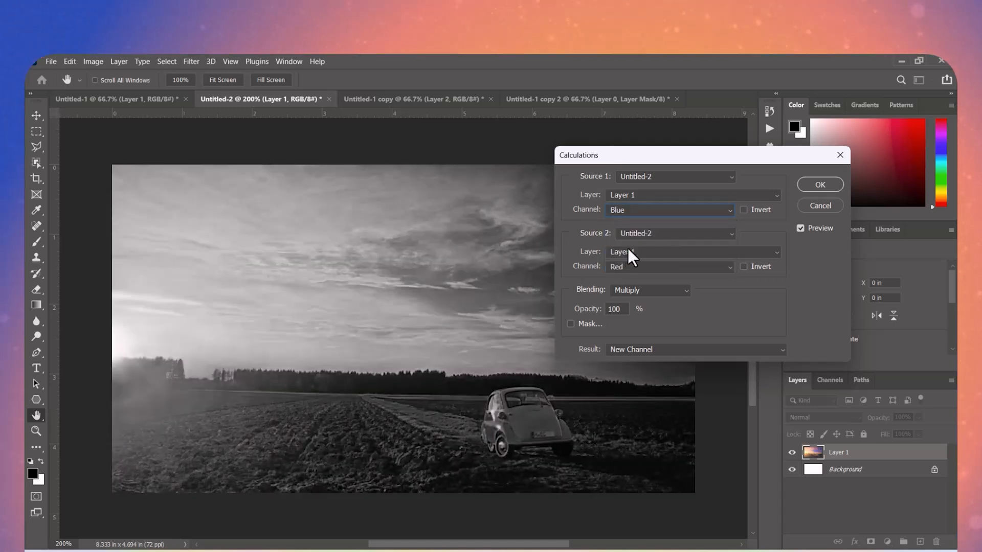
click(634, 210)
click(627, 228)
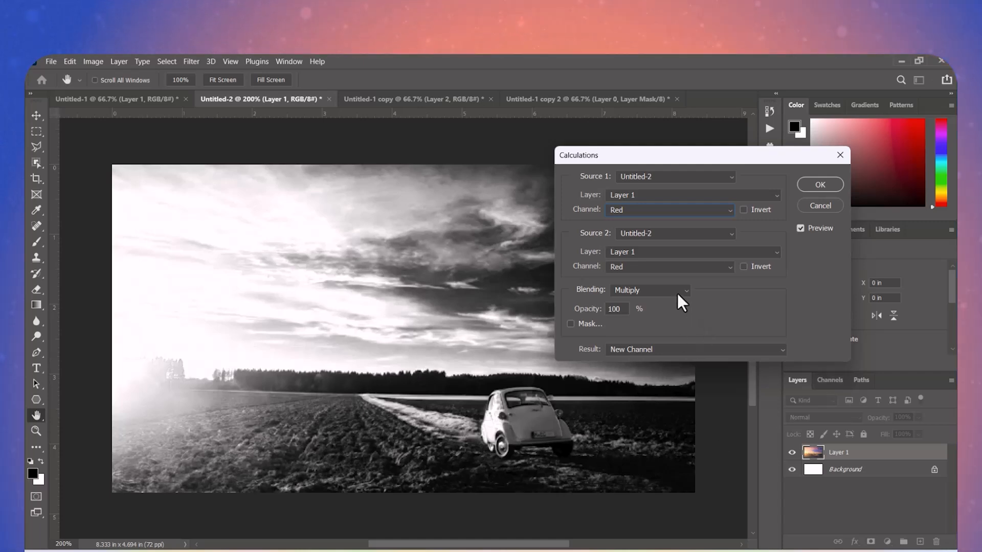
- Enable the mask in Calculations, keeping Source 2 on Layer 1 of Untitled-2 and the blending on Multiply
click(588, 324)
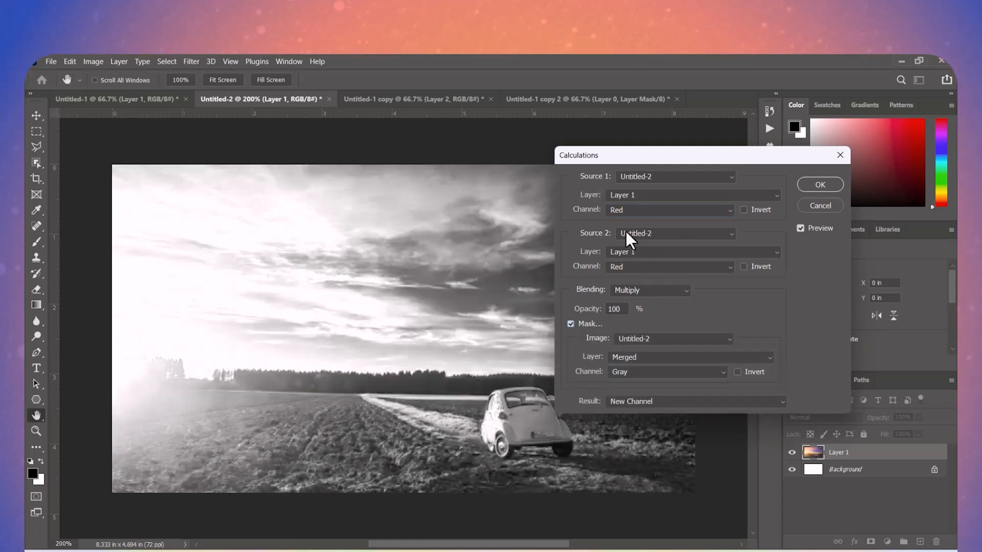
click(668, 230)
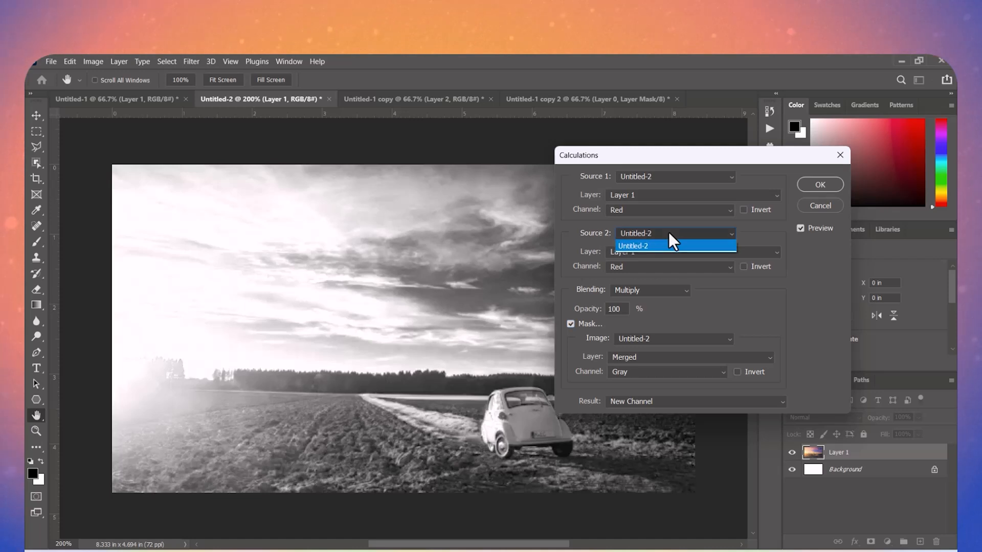
click(667, 231)
click(659, 252)
click(657, 253)
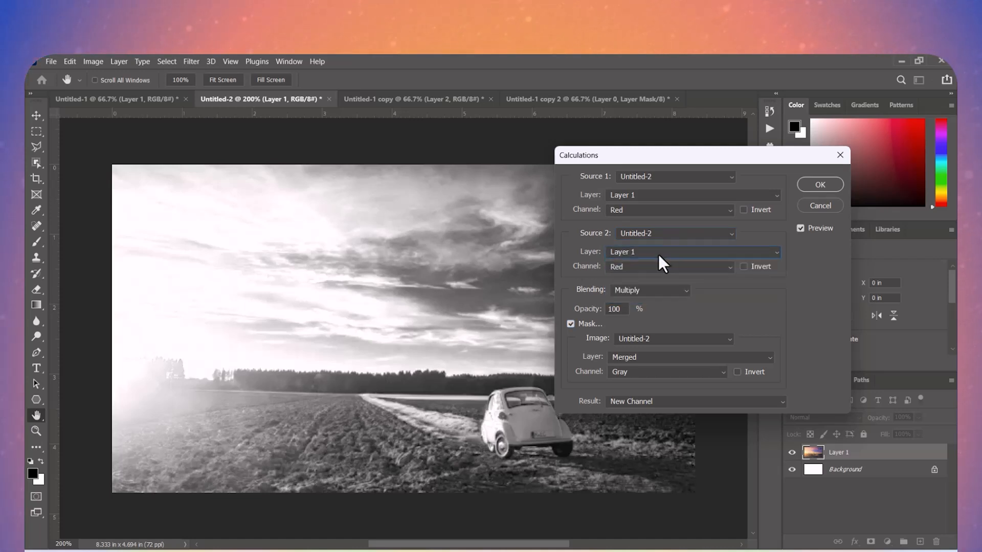
click(668, 290)
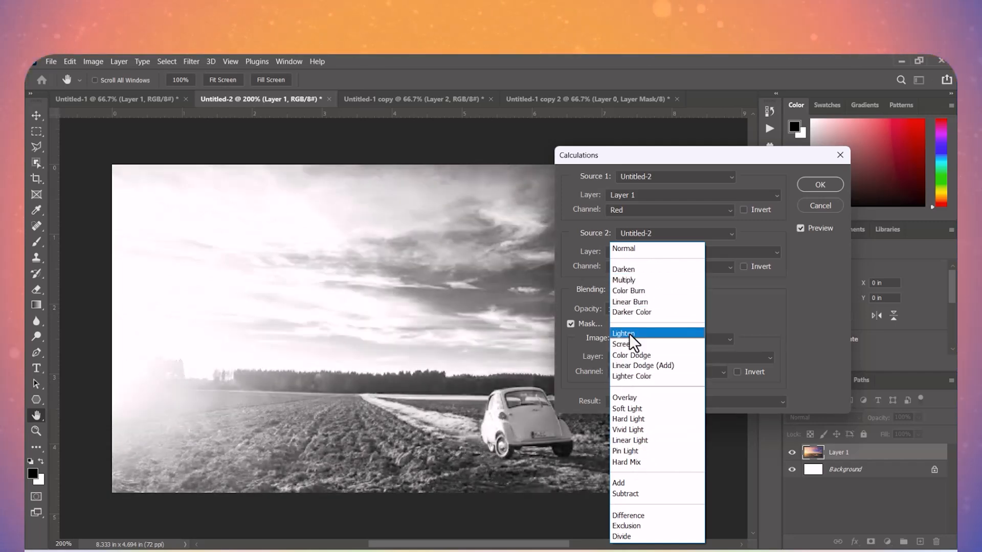
key(Return)
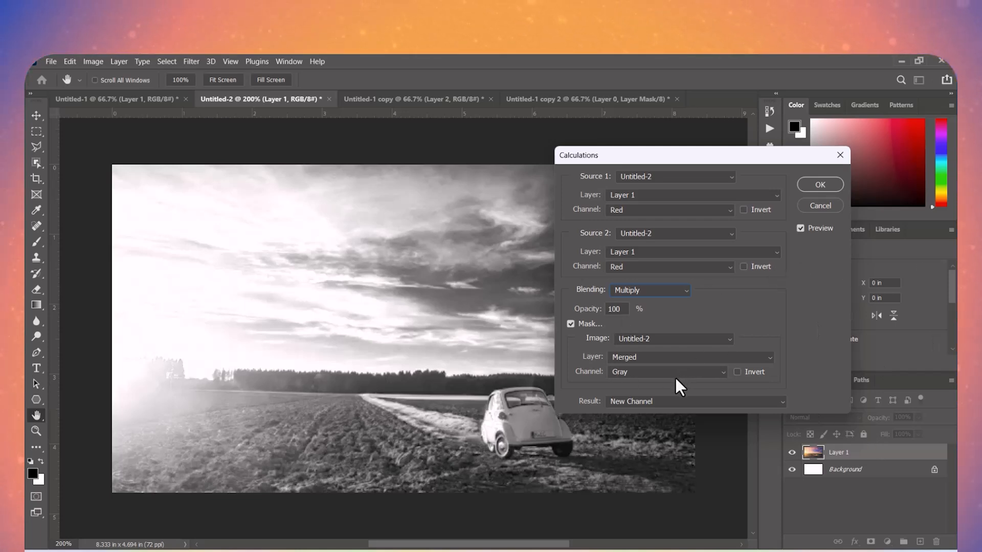
- Invert the Calculations mask, try its Red channel, and set the mask channel to Blue
click(735, 371)
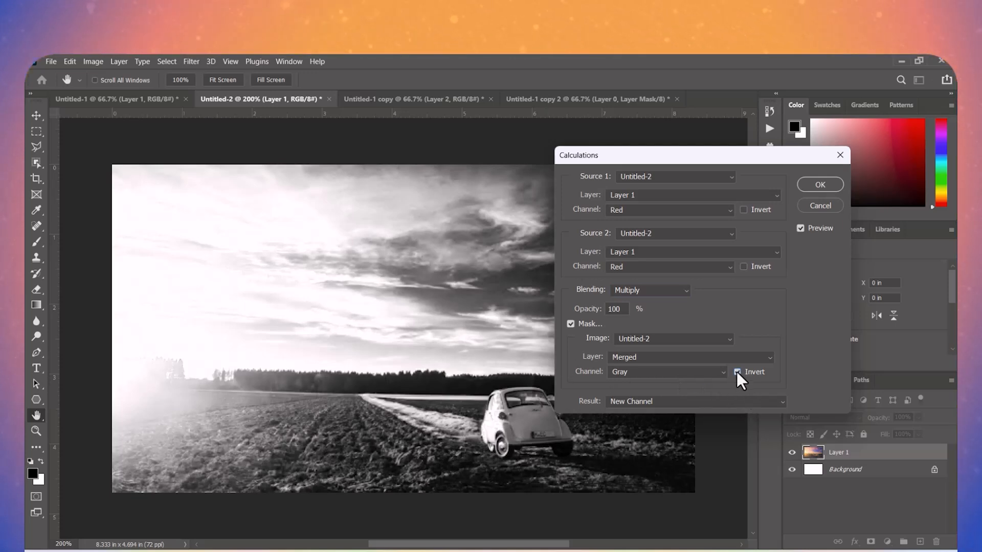
click(695, 372)
click(650, 395)
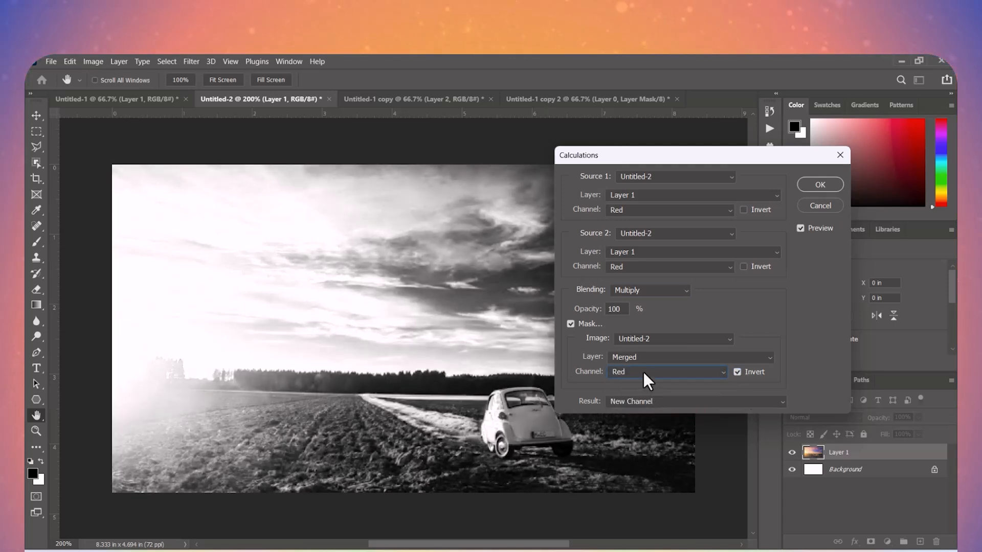
click(643, 372)
click(634, 416)
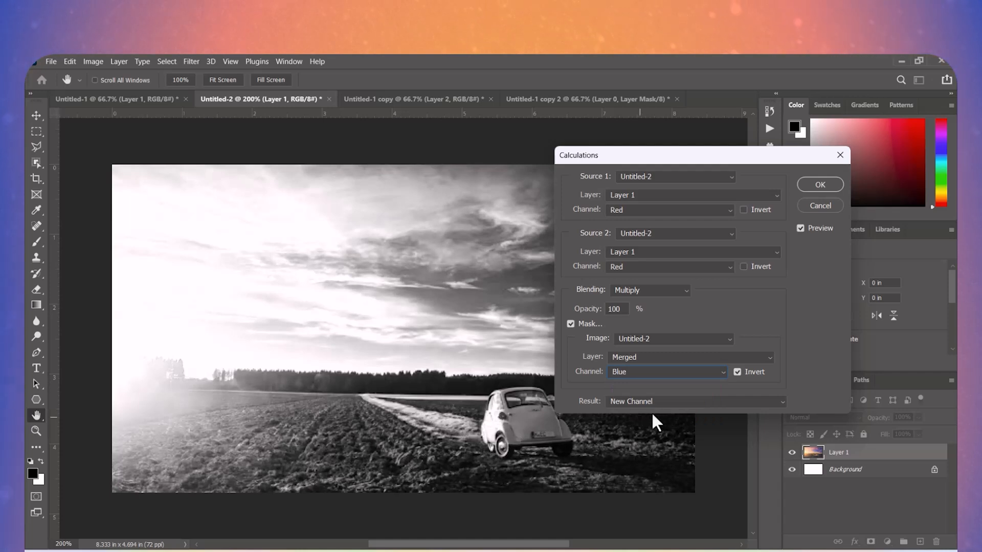
- Set the Calculations result to Selection and apply the calculation to Untitled-2
click(661, 402)
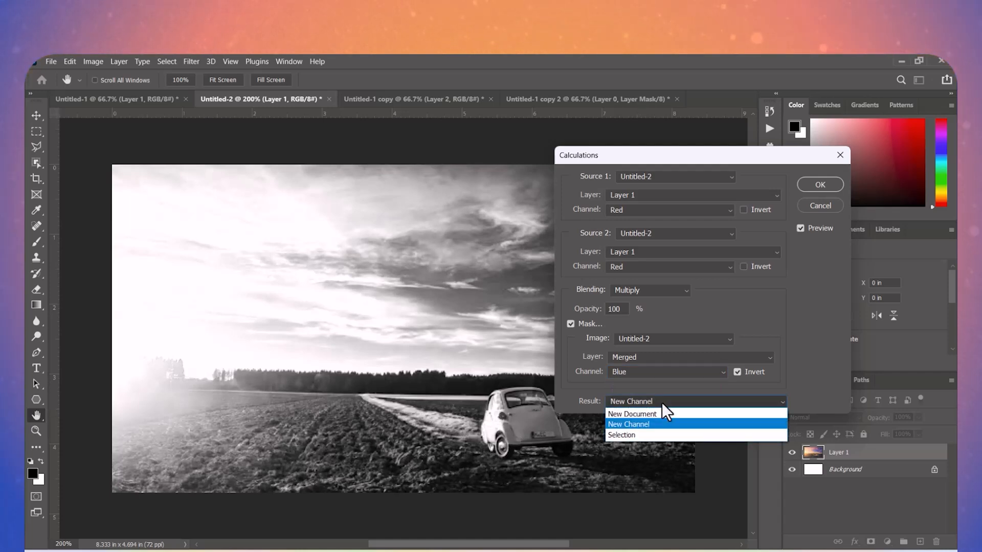
click(654, 435)
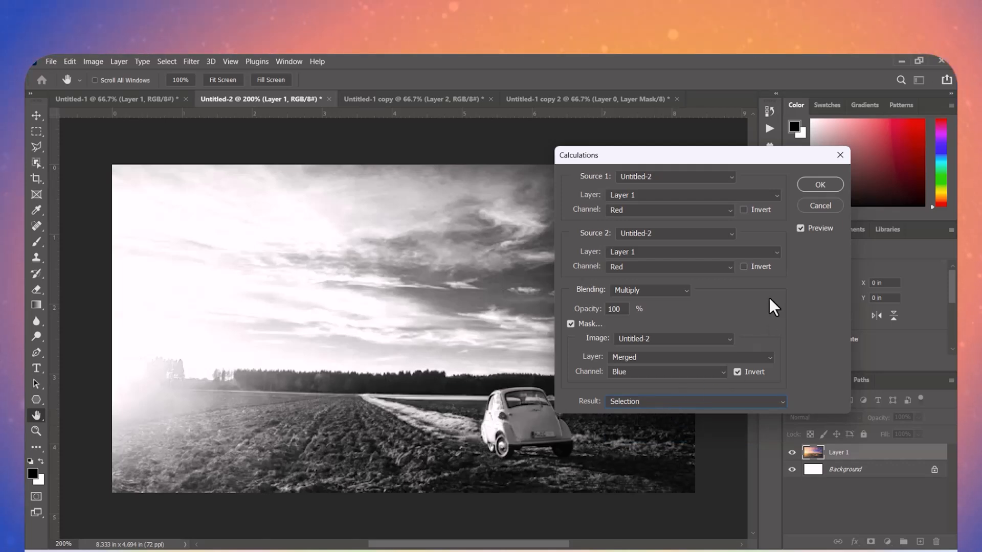
click(817, 186)
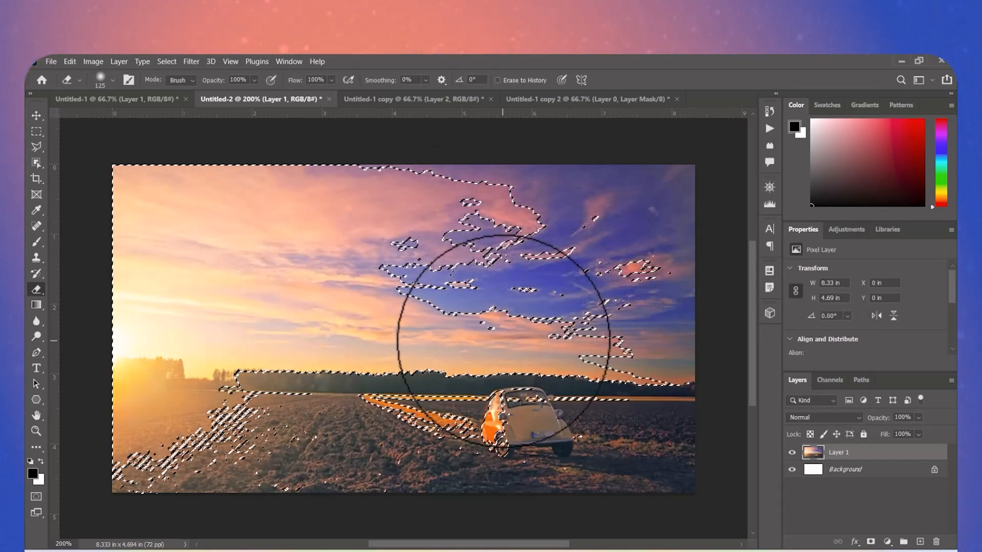
- Clear the selection and rerun Calculations with the Blue mask enabled but not inverted, keeping the result as Selection
key(ctrl+d)
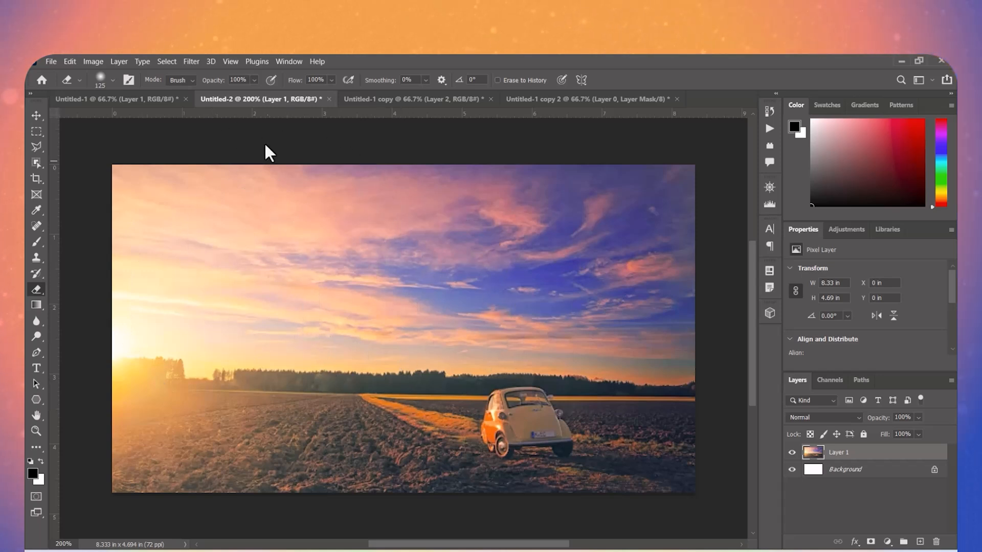
click(88, 62)
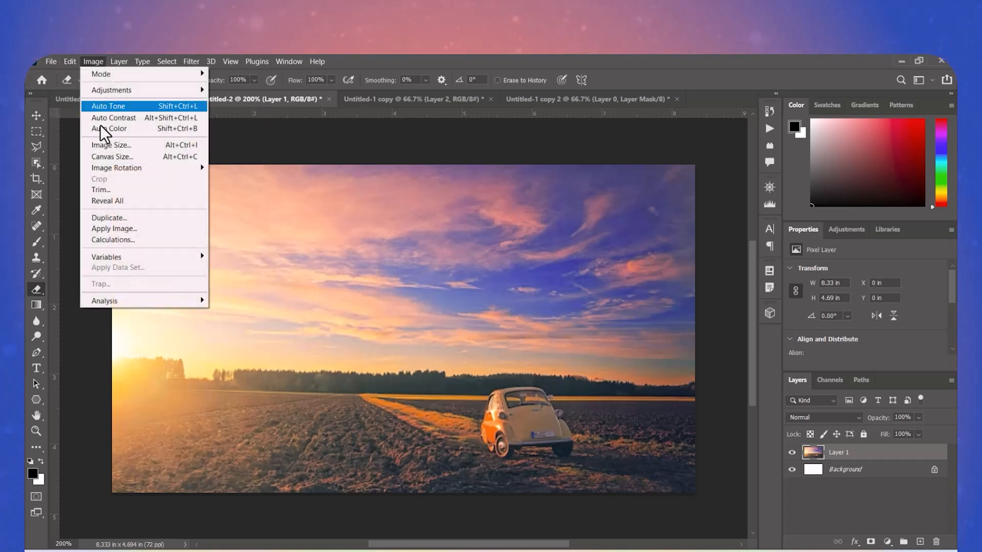
click(118, 241)
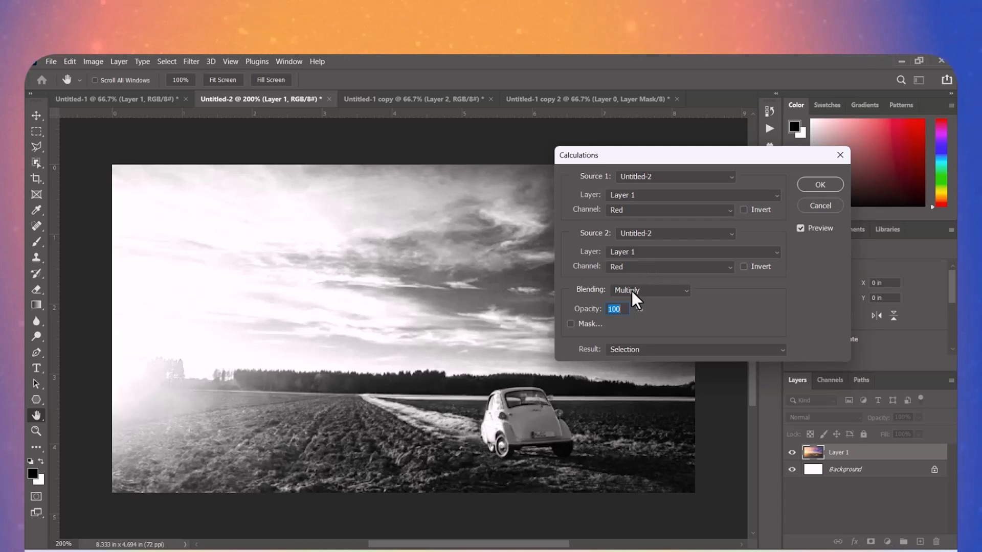
click(570, 324)
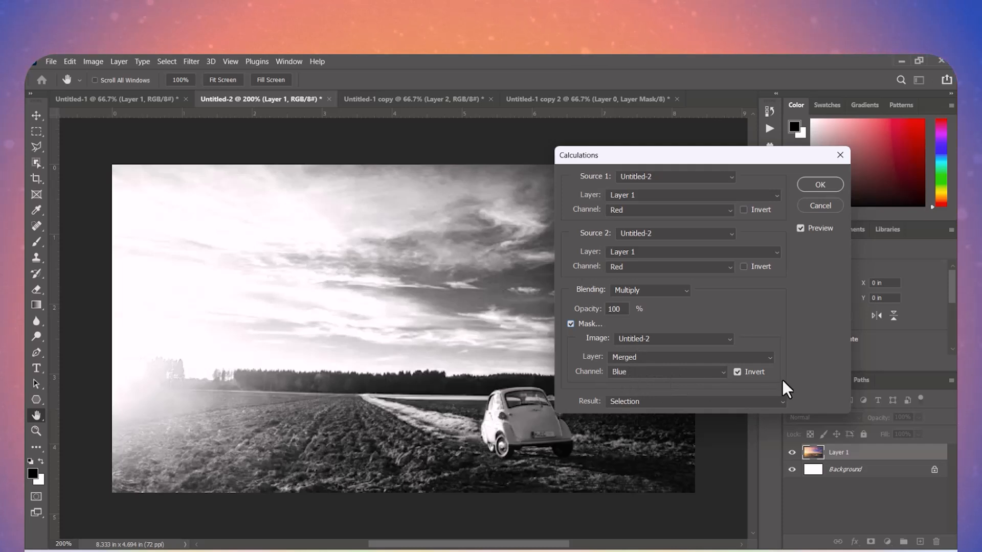
click(736, 372)
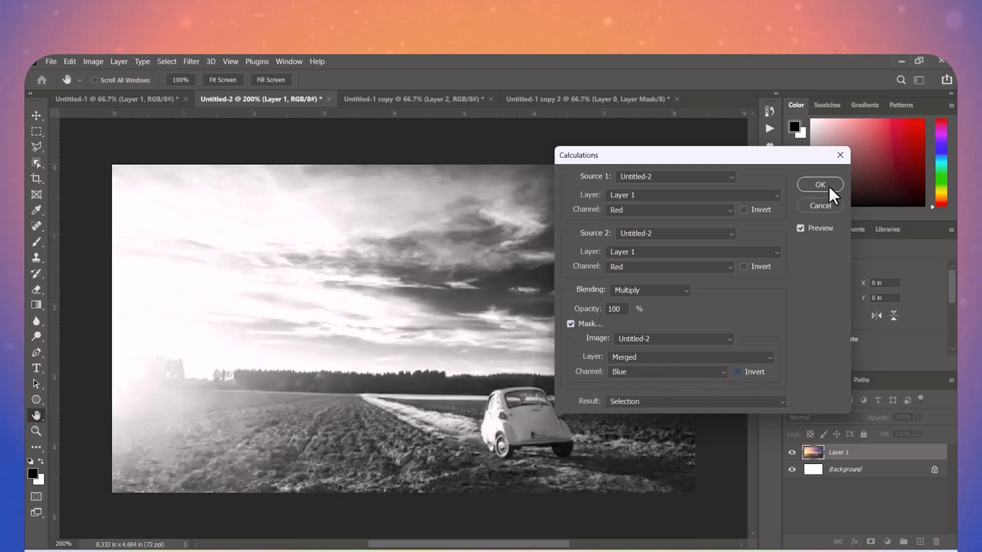
click(660, 400)
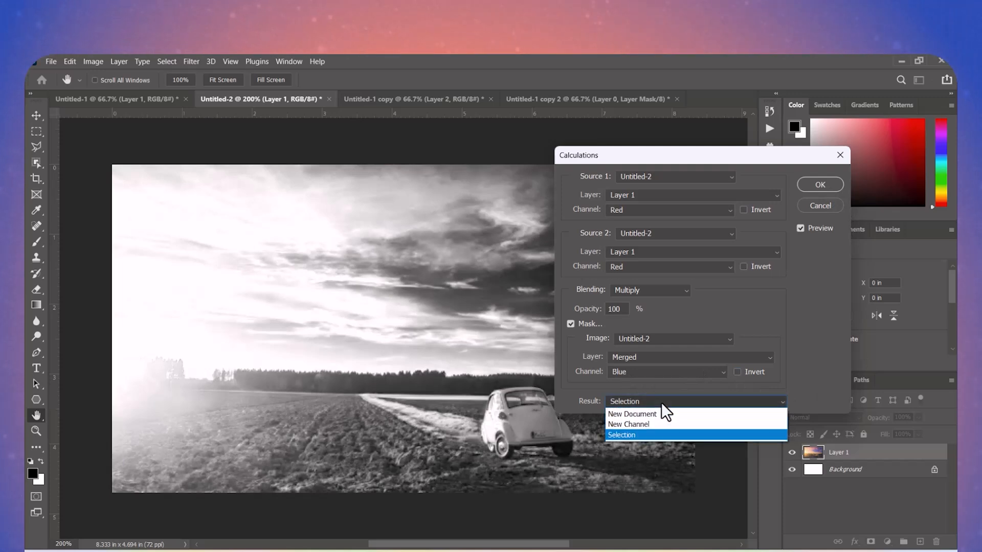
click(660, 401)
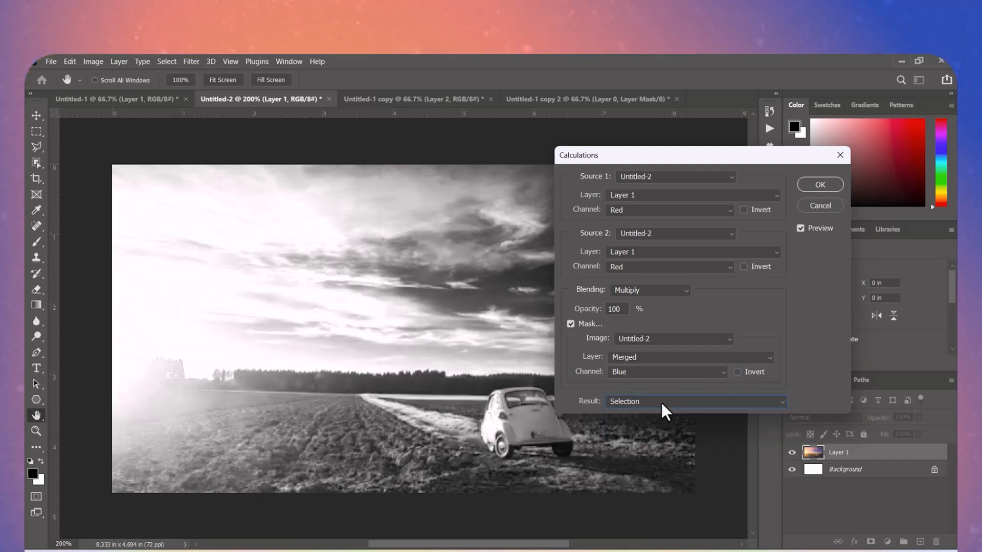
click(819, 185)
key(e)
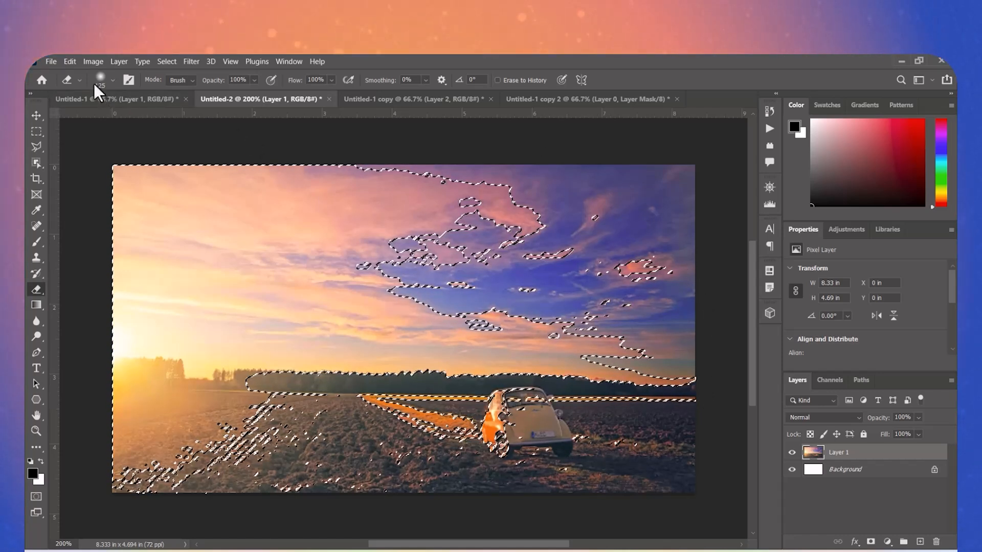
click(100, 62)
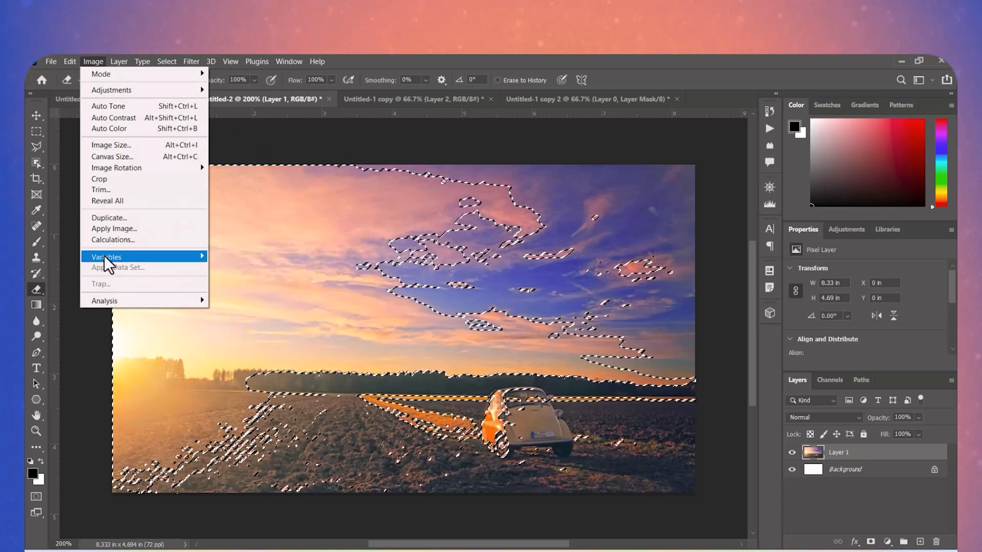
click(112, 239)
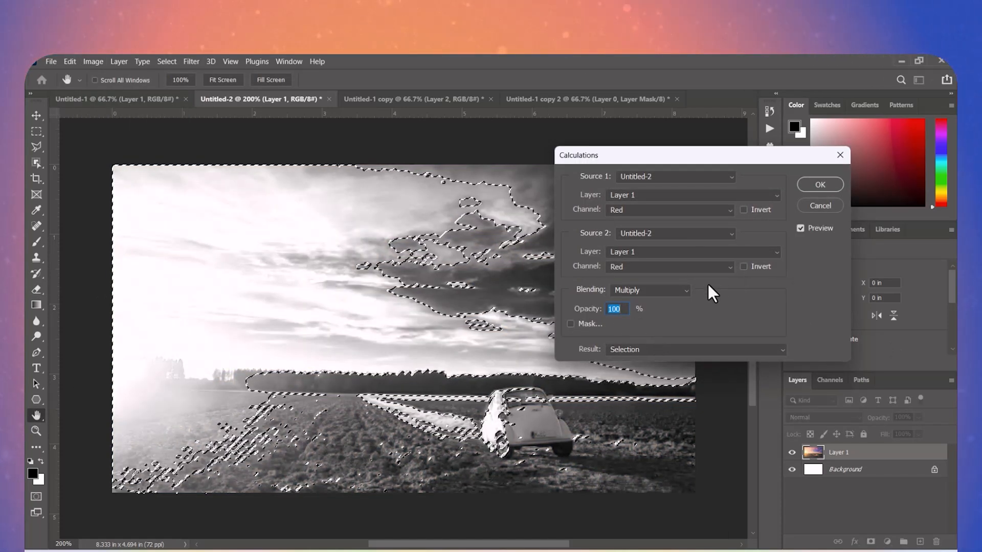
click(811, 201)
click(93, 61)
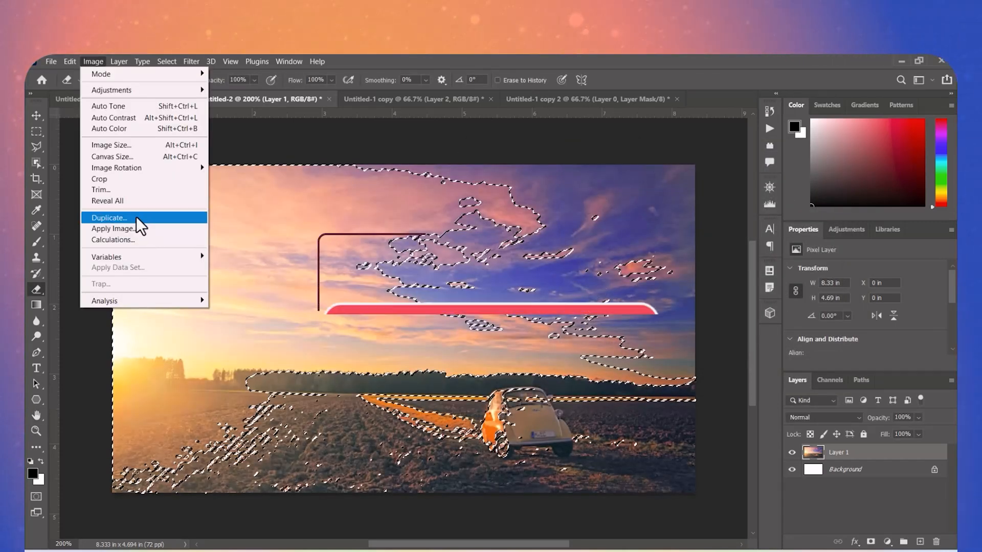